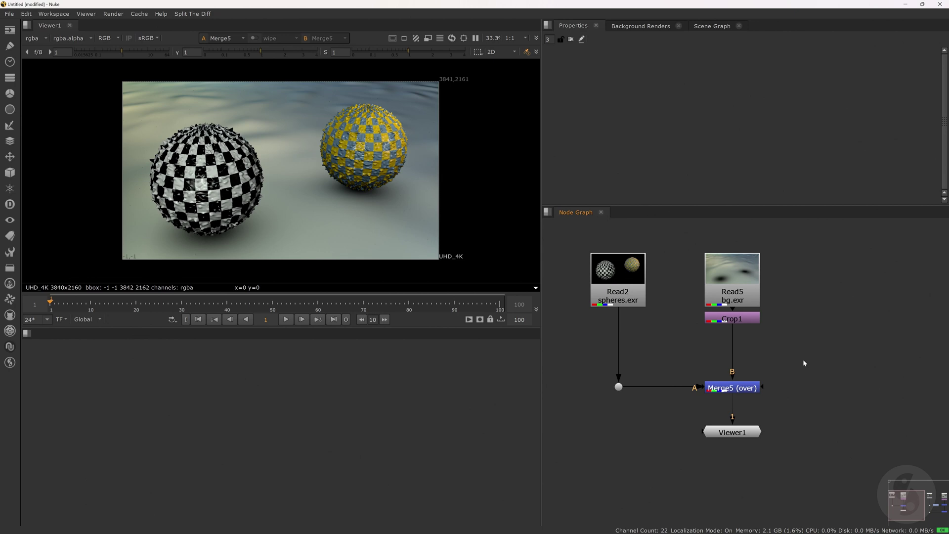
- View the spheres render on its own, followed by the Merge5 (over) composite with the background
{"action": "left_click", "coordinate": [749, 321]}
{"action": "key", "text": "1"}
{"action": "key", "text": "1"}
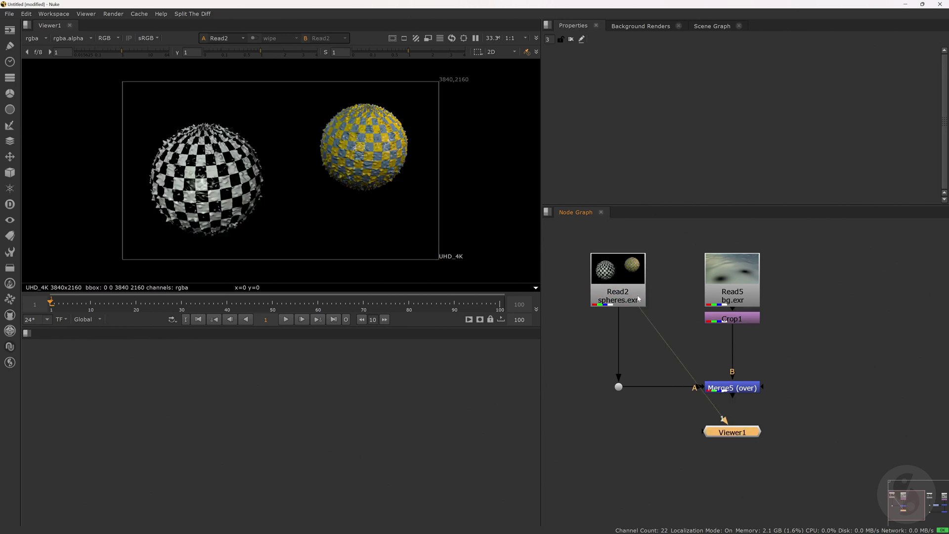
{"action": "left_click", "coordinate": [750, 389]}
{"action": "key", "text": "1"}
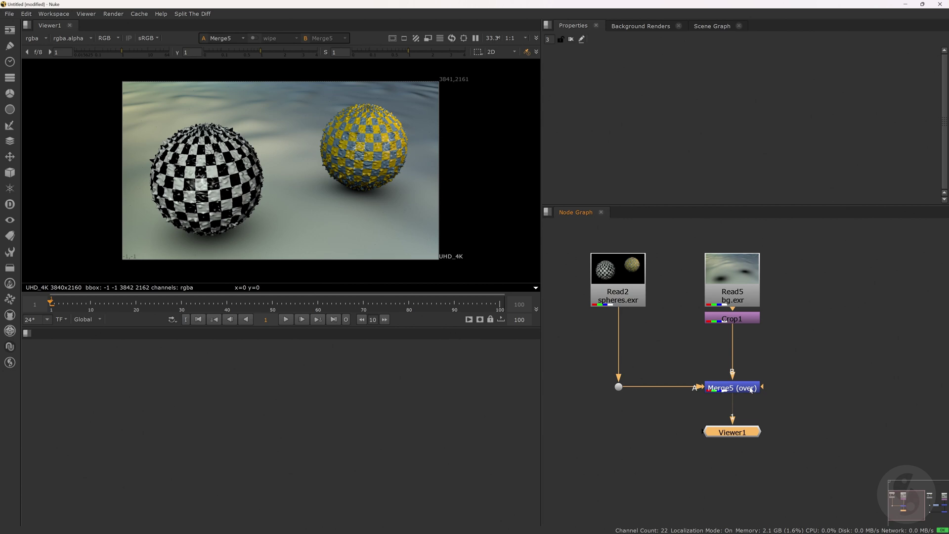
{"action": "left_click", "coordinate": [815, 380]}
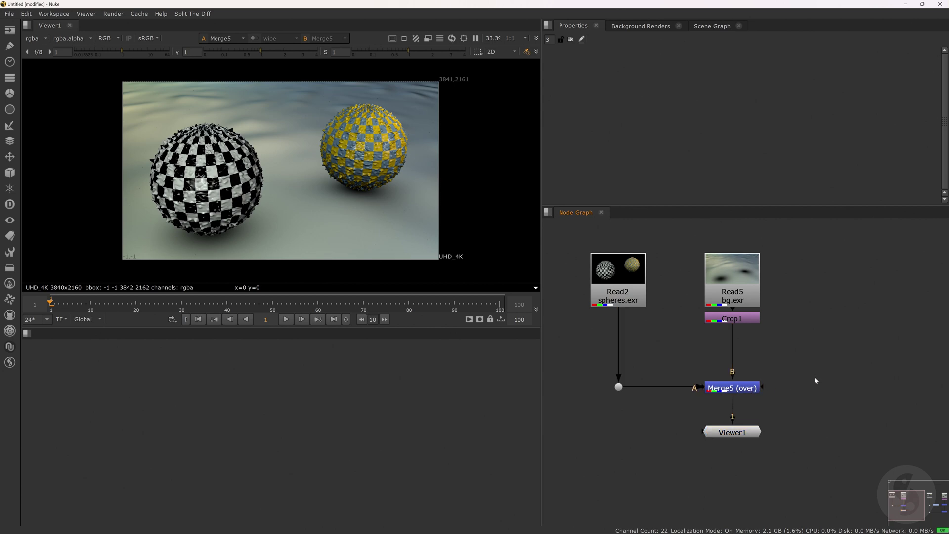
- Move the viewer to the second node tree, connect it to Merge10 (plus) and place it directly below that node
{"action": "left_click", "coordinate": [741, 431]}
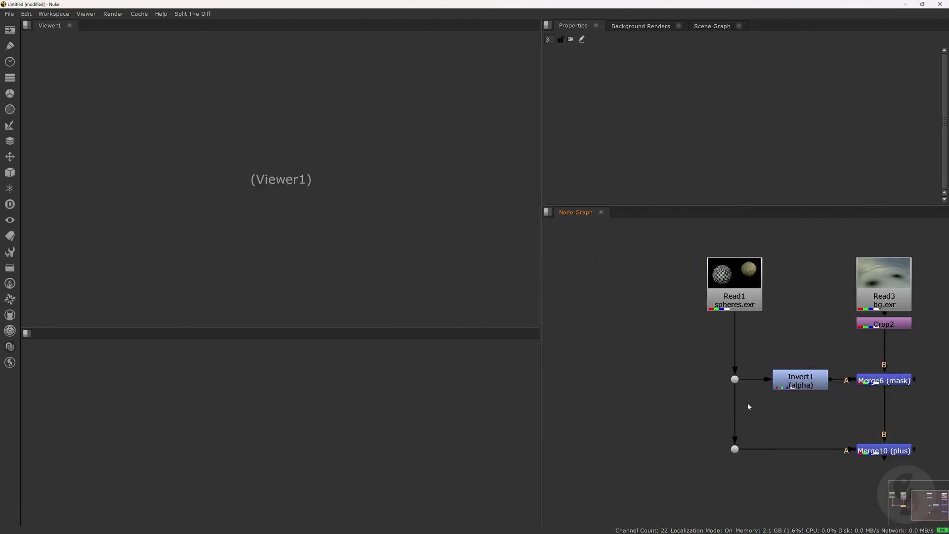
{"action": "middle_click_drag", "start_coordinate": [897, 440], "coordinate": [791, 432]}
{"action": "left_click", "coordinate": [795, 445]}
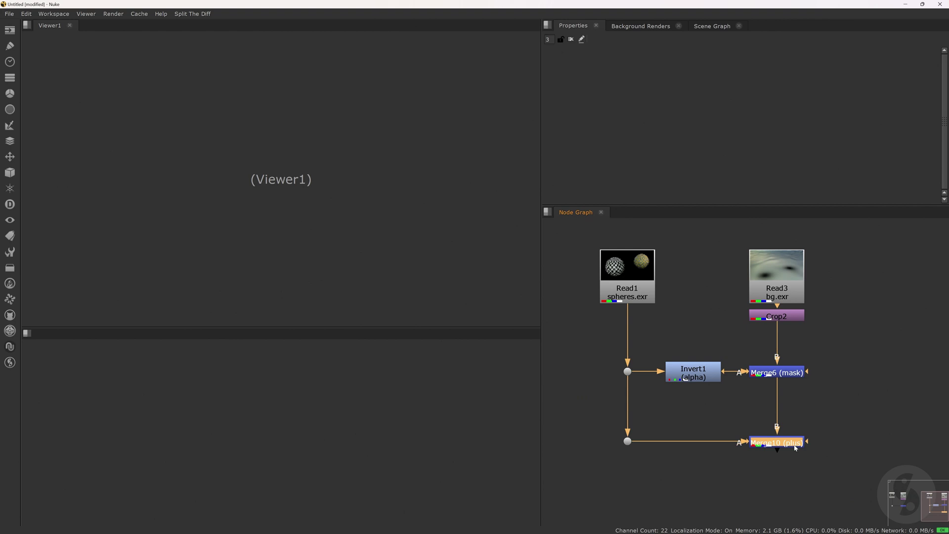
{"action": "key", "text": "1"}
{"action": "left_click_drag", "start_coordinate": [792, 463], "coordinate": [792, 491]}
{"action": "middle_click_drag", "start_coordinate": [838, 412], "coordinate": [834, 406]}
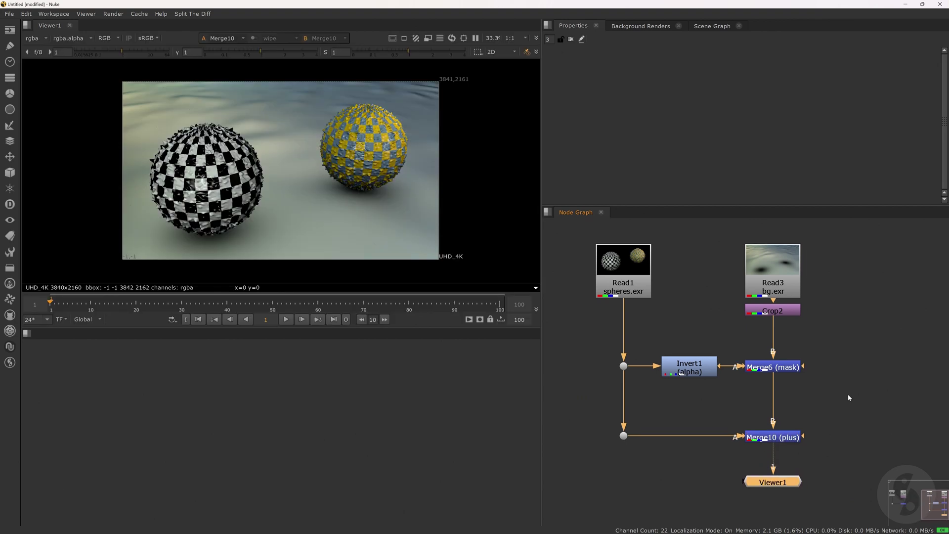
{"action": "left_click", "coordinate": [850, 398]}
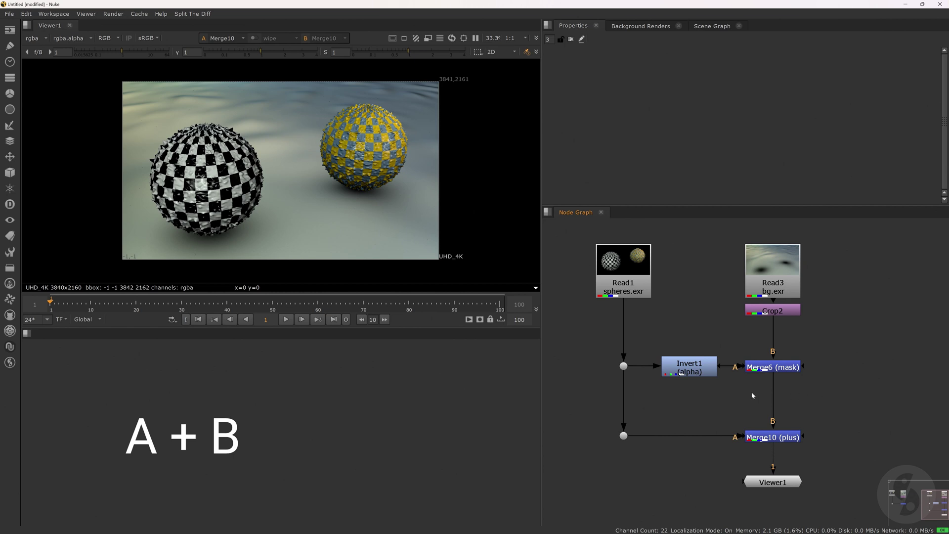
- View the spheres' alpha channel at the upper dot, followed by the inverted alpha at Invert1
{"action": "left_click", "coordinate": [623, 365]}
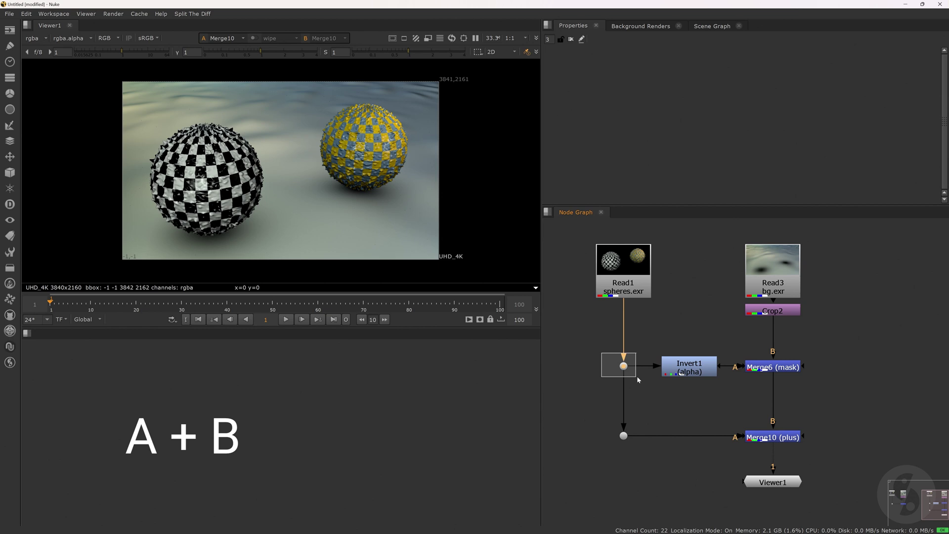
{"action": "key", "text": "1"}
{"action": "key", "text": "a"}
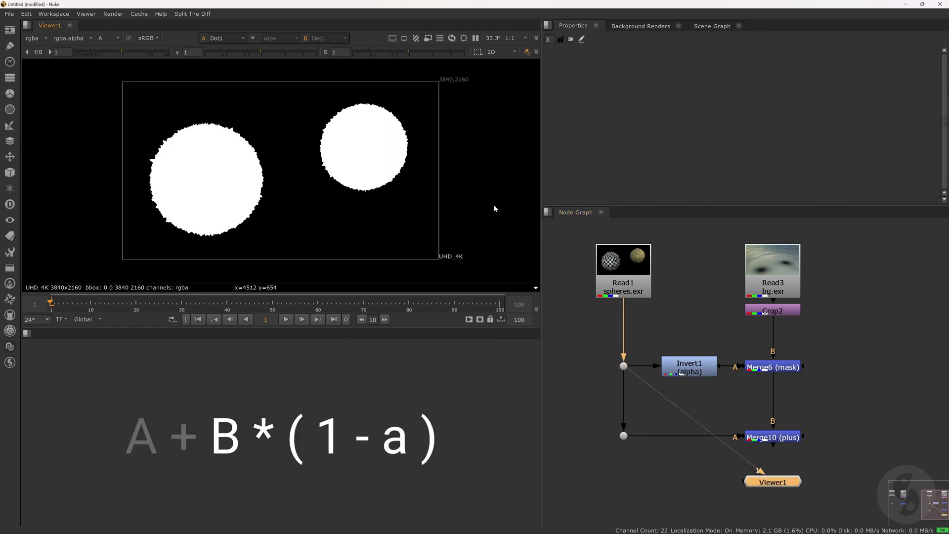
{"action": "left_click", "coordinate": [713, 367]}
{"action": "key", "text": "1"}
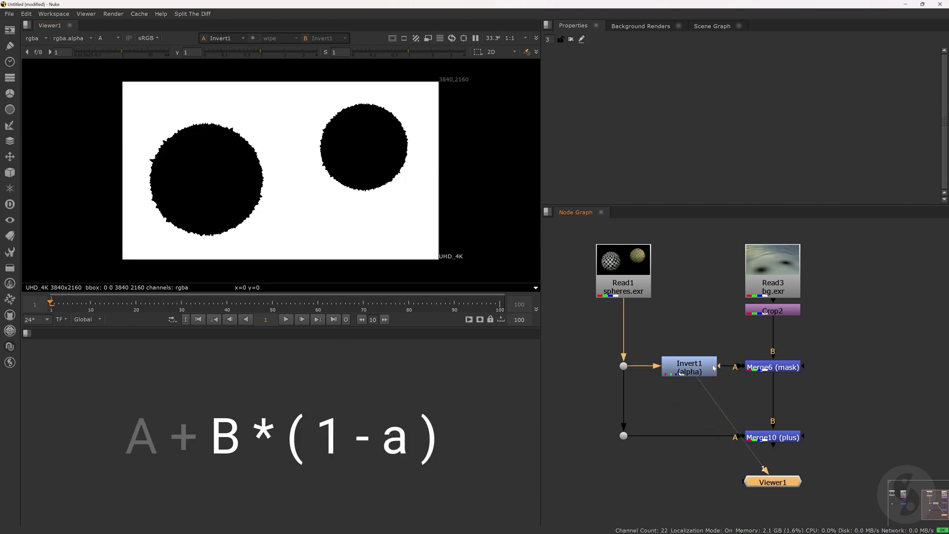
- View the cropped background in colour at Crop2, followed by the masked background at Merge6
{"action": "left_click", "coordinate": [793, 311]}
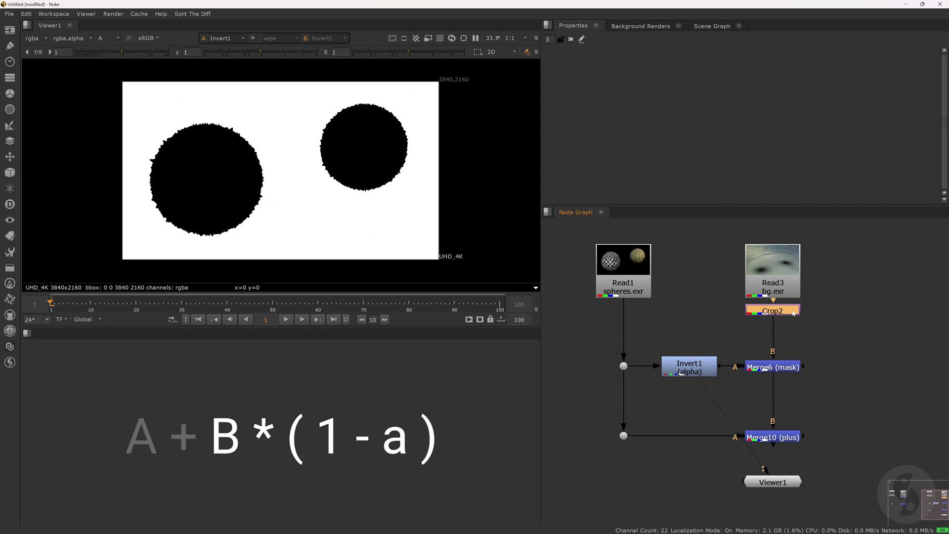
{"action": "key", "text": "1"}
{"action": "key", "text": "a"}
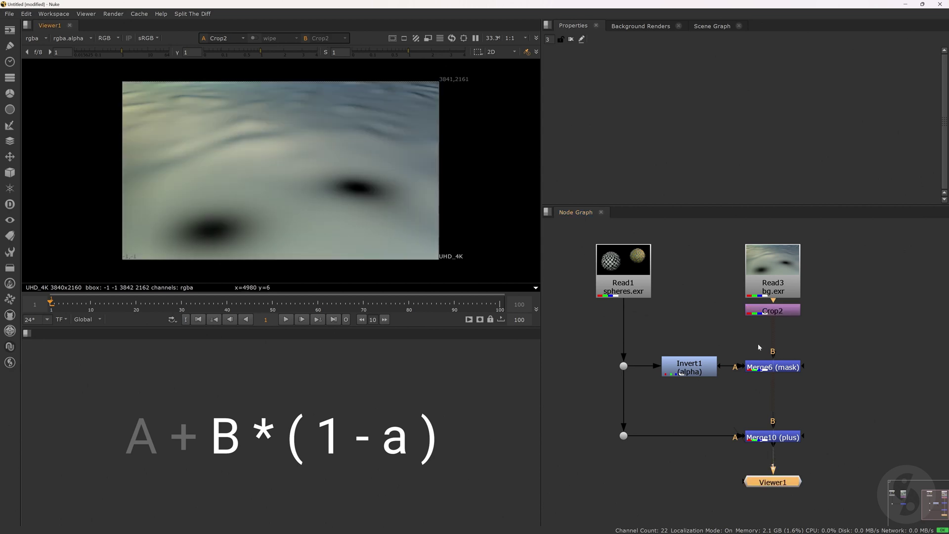
{"action": "left_click", "coordinate": [757, 371]}
{"action": "key", "text": "1"}
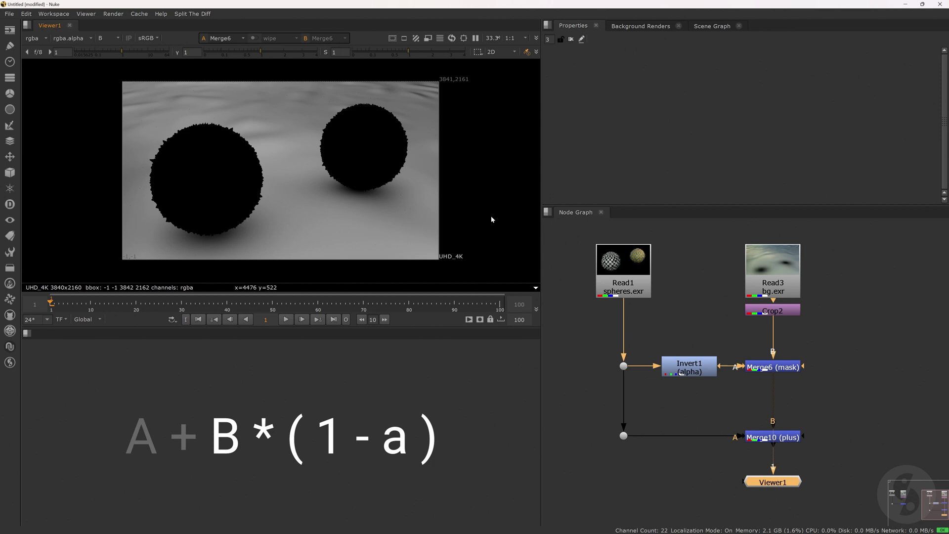
{"action": "key", "text": "a"}
{"action": "key", "text": "a"}
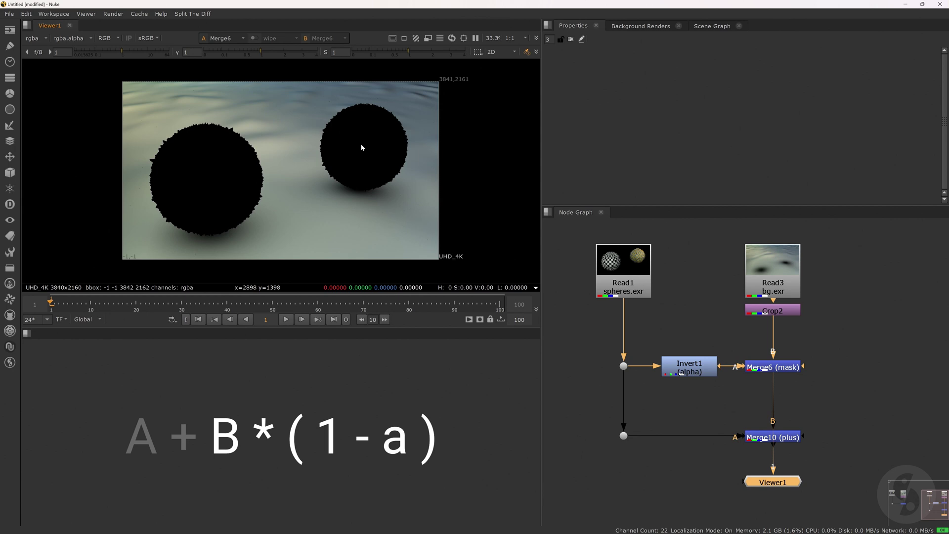
- Inspect pixel values inside the yellow-and-blue sphere at Merge6 and in the upper dot's alpha, and return to the RGB view
{"action": "left_click_drag", "start_coordinate": [361, 147], "coordinate": [362, 152], "text": "ctrl+shift"}
{"action": "key", "text": "1"}
{"action": "key", "text": "a"}
{"action": "left_click_drag", "start_coordinate": [582, 350], "coordinate": [659, 383]}
{"action": "key", "text": "1"}
{"action": "left_click", "coordinate": [374, 156], "text": "ctrl"}
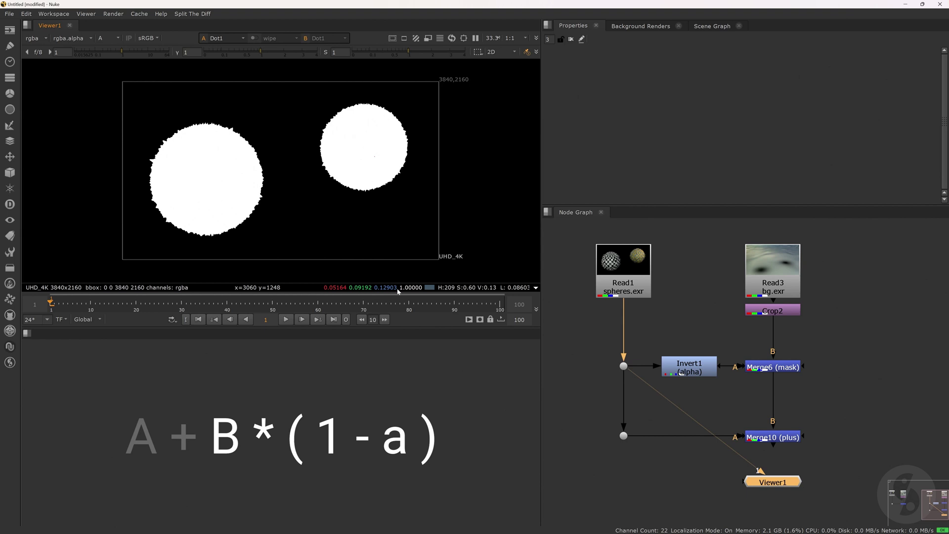
{"action": "key", "text": "a"}
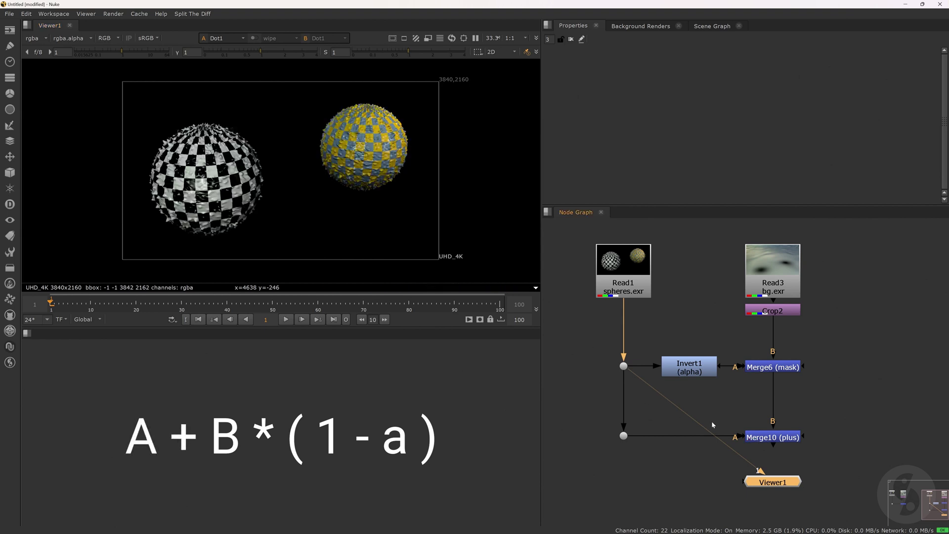
- Compare the Merge10 result with its sources by viewing the lower dot, Crop2, Merge6 and Merge10 in turn
{"action": "left_click_drag", "start_coordinate": [725, 411], "coordinate": [863, 463]}
{"action": "key", "text": "1"}
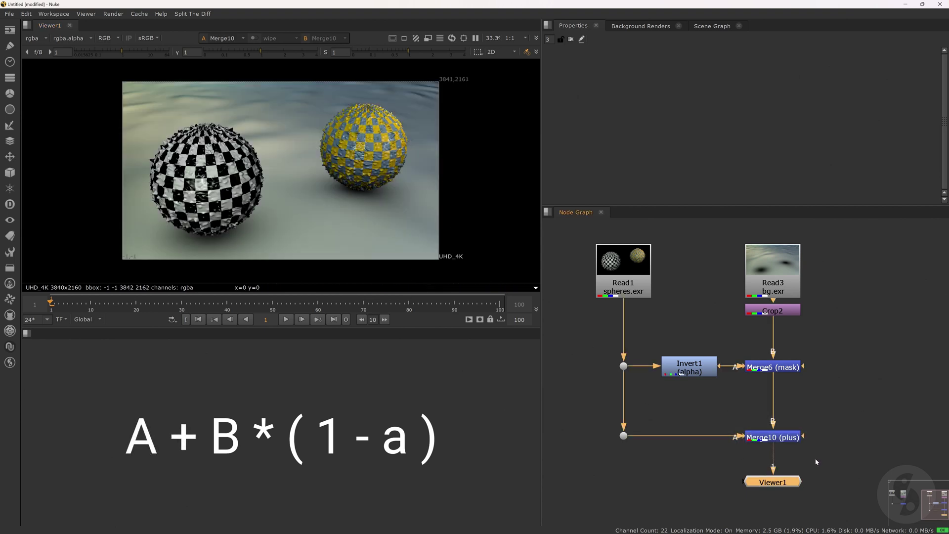
{"action": "left_click_drag", "start_coordinate": [584, 417], "coordinate": [653, 452]}
{"action": "key", "text": "1"}
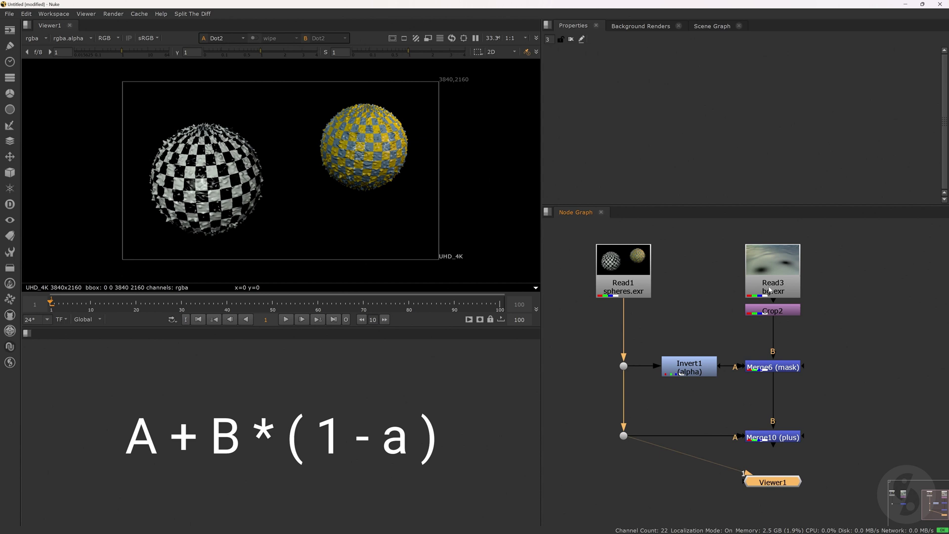
{"action": "left_click", "coordinate": [779, 312]}
{"action": "key", "text": "1"}
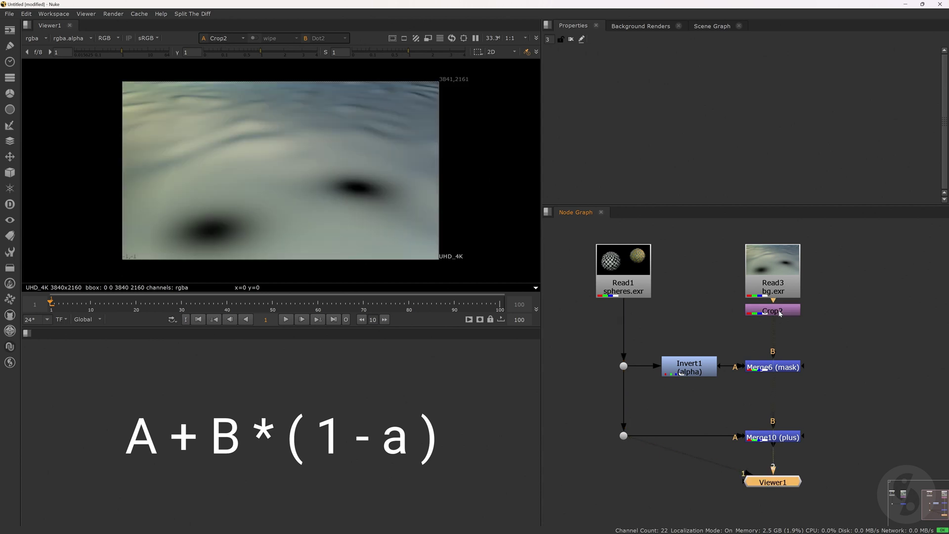
{"action": "left_click", "coordinate": [779, 366]}
{"action": "key", "text": "1"}
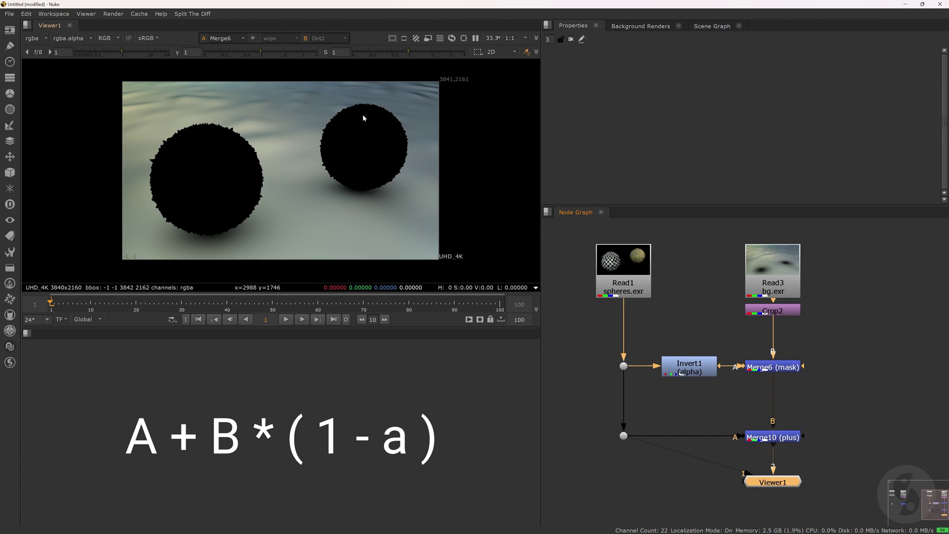
{"action": "left_click", "coordinate": [757, 437]}
{"action": "key", "text": "1"}
- Add a Multiply node below the Read1 spheres node and set its value to about 0.405
{"action": "left_click", "coordinate": [639, 286]}
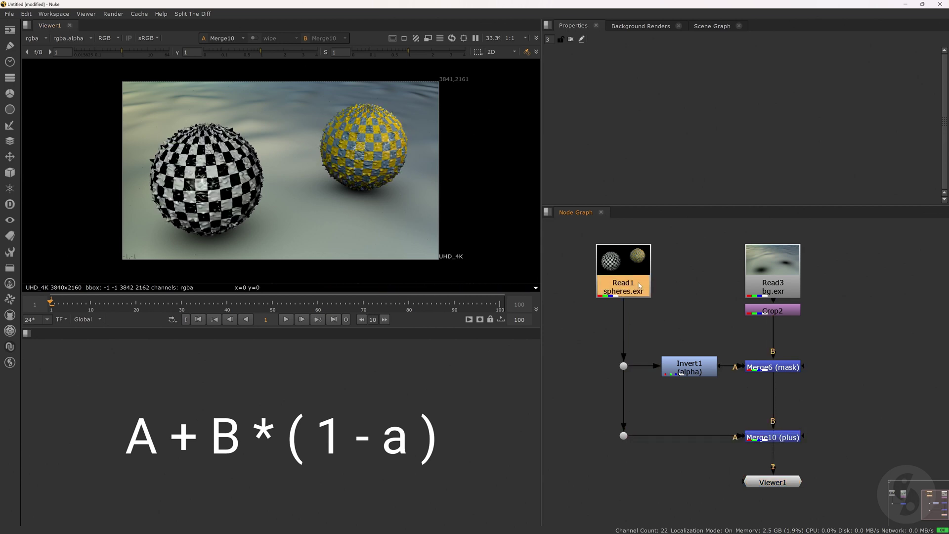
{"action": "key", "text": "Tab"}
{"action": "type", "text": "mult"}
{"action": "key", "text": "Return"}
{"action": "left_click_drag", "start_coordinate": [761, 93], "coordinate": [717, 94]}
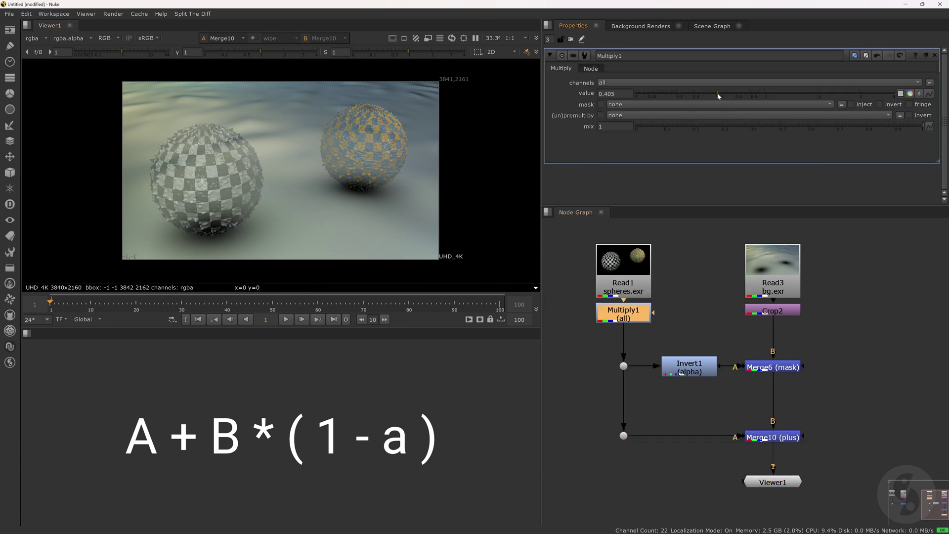
- Check the dimmed spheres' effect on the inverted alpha at Invert1, the masked background at Merge6 and the Merge10 composite
{"action": "left_click_drag", "start_coordinate": [773, 461], "coordinate": [689, 369]}
{"action": "key", "text": "a"}
{"action": "left_click", "coordinate": [761, 367]}
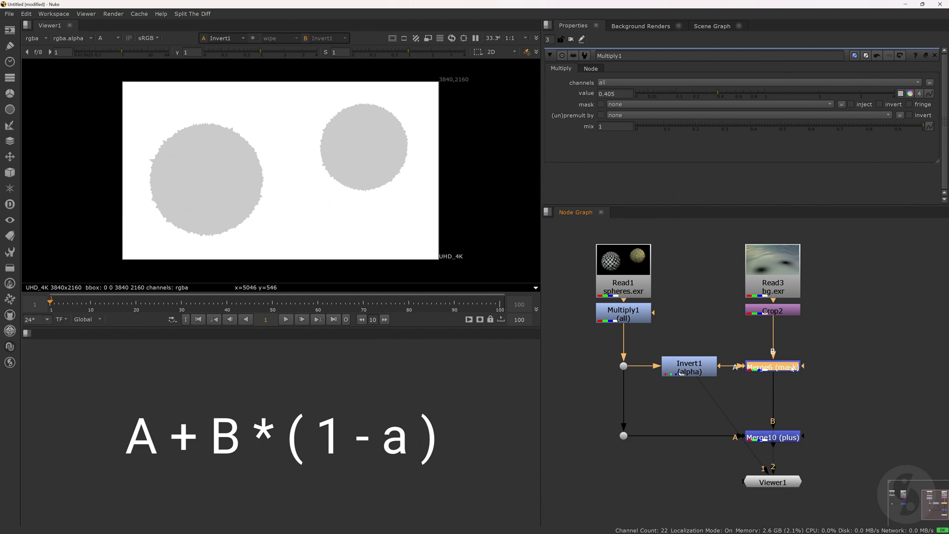
{"action": "key", "text": "1"}
{"action": "key", "text": "a"}
{"action": "left_click", "coordinate": [764, 436]}
{"action": "key", "text": "1"}
{"action": "left_click", "coordinate": [846, 445]}
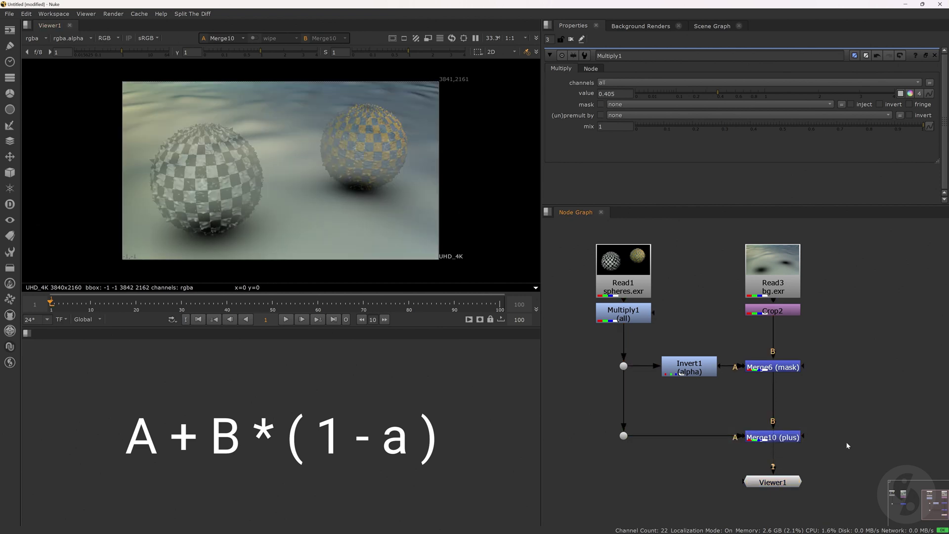
- Delete the Multiply node below the spheres read node
{"action": "key", "text": "Delete"}
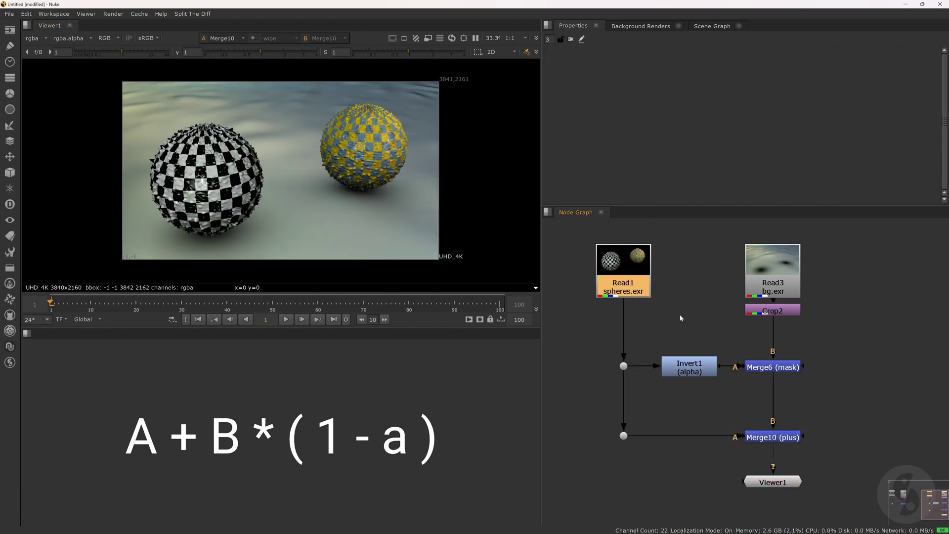
{"action": "left_click", "coordinate": [680, 318]}
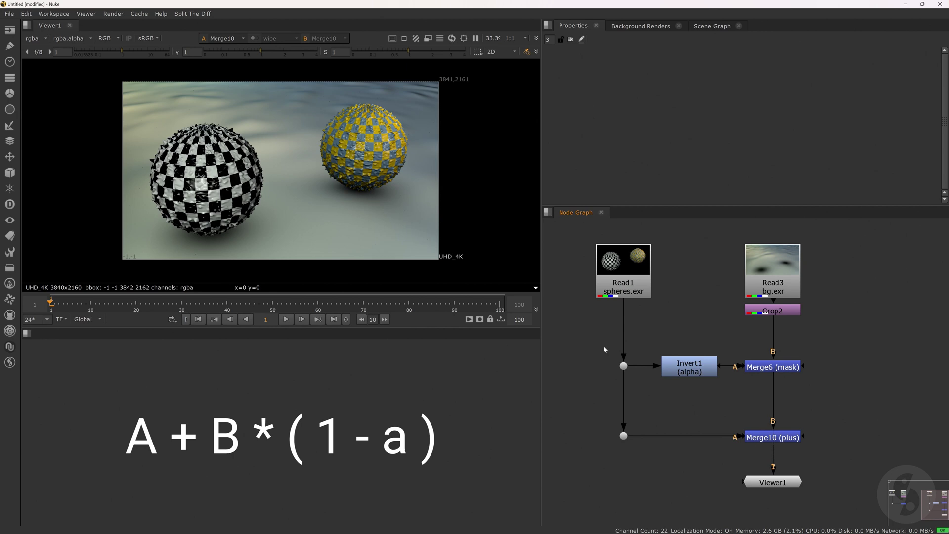
- View the upper dot's spheres image in a full-size viewer, checking its red, green, blue and alpha channels against RGB
{"action": "left_click_drag", "start_coordinate": [592, 334], "coordinate": [636, 375]}
{"action": "key", "text": "1"}
{"action": "key", "text": "space"}
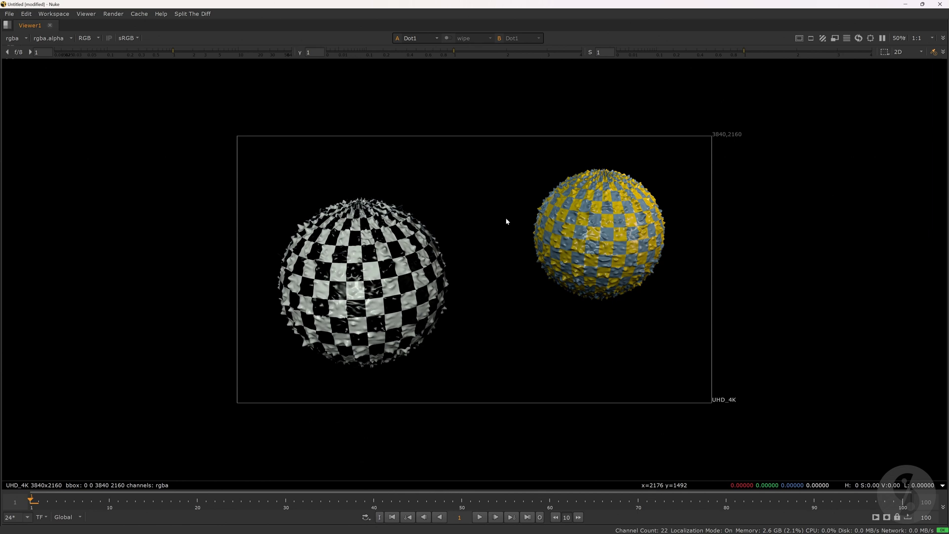
{"action": "key", "text": "r"}
{"action": "key", "text": "g"}
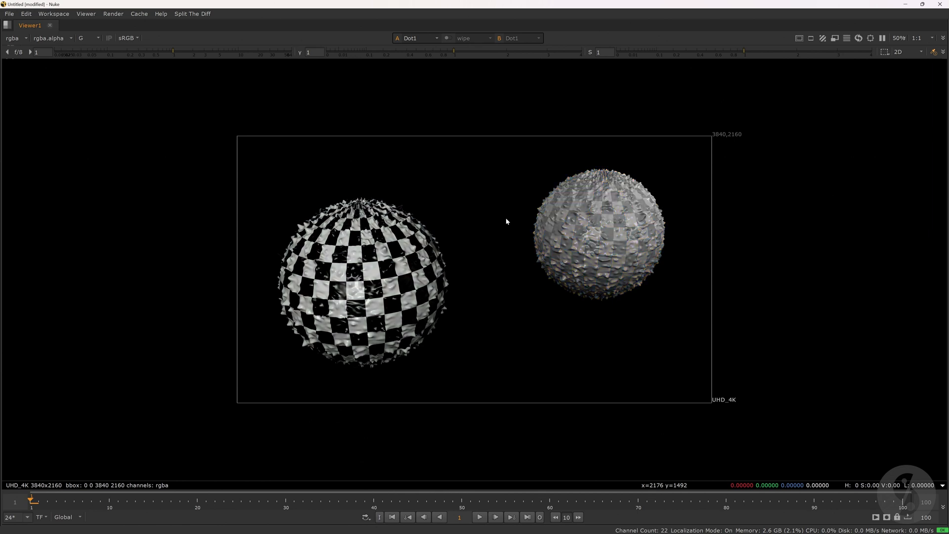
{"action": "key", "text": "b"}
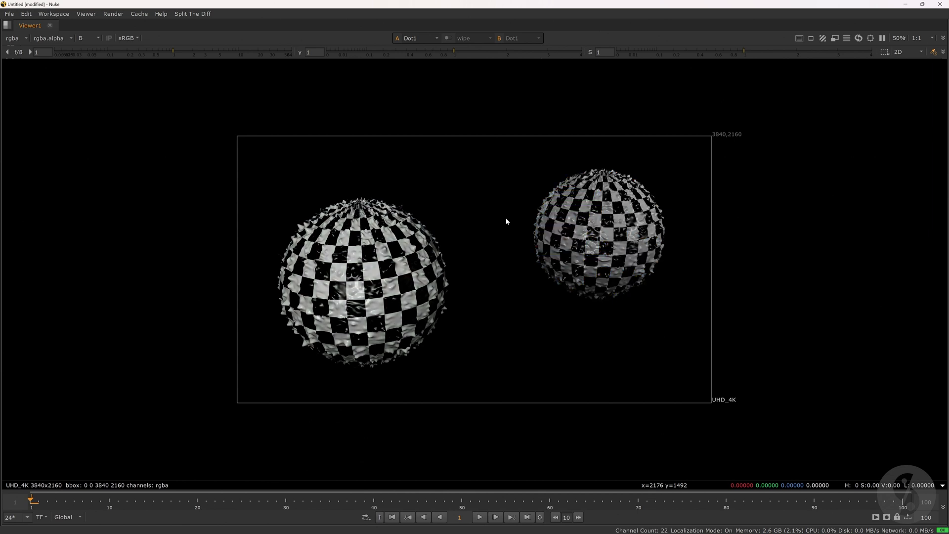
{"action": "key", "text": "a"}
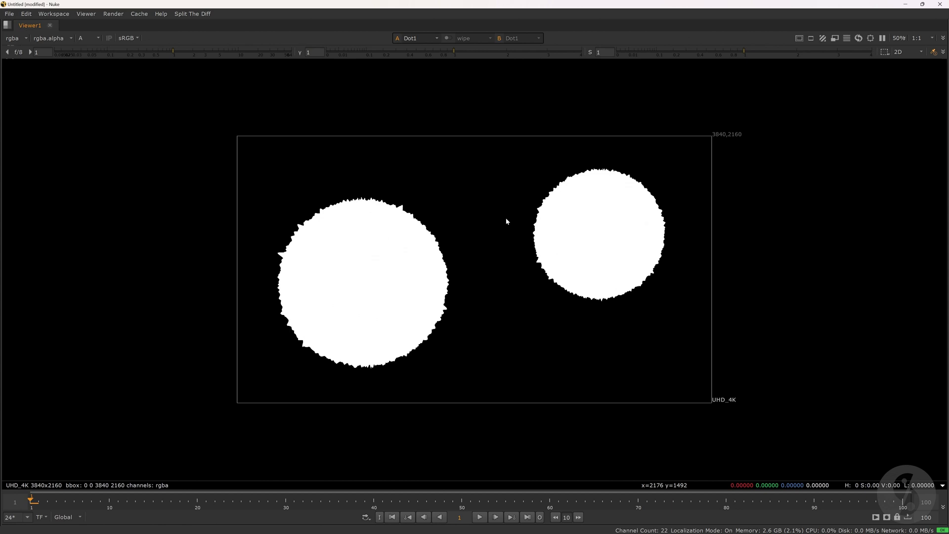
{"action": "key", "text": "a"}
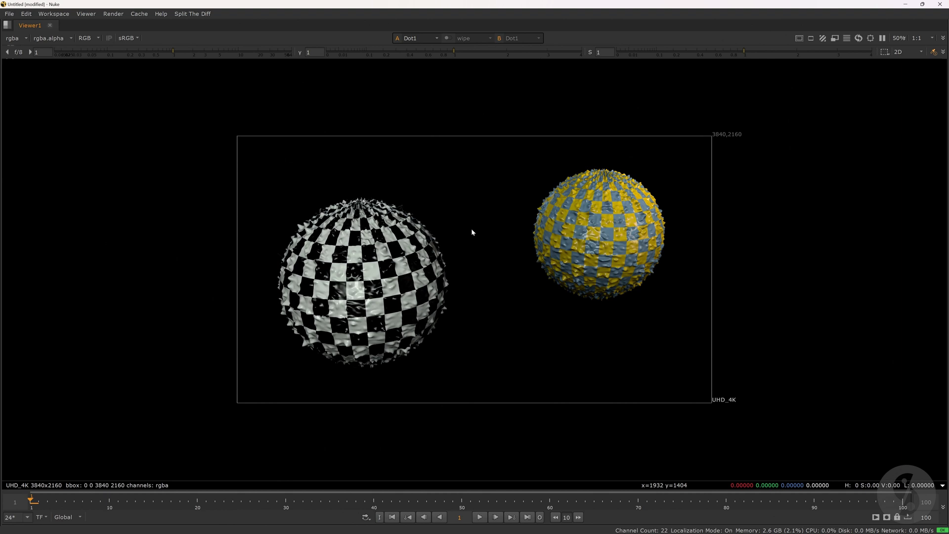
{"action": "key", "text": "r"}
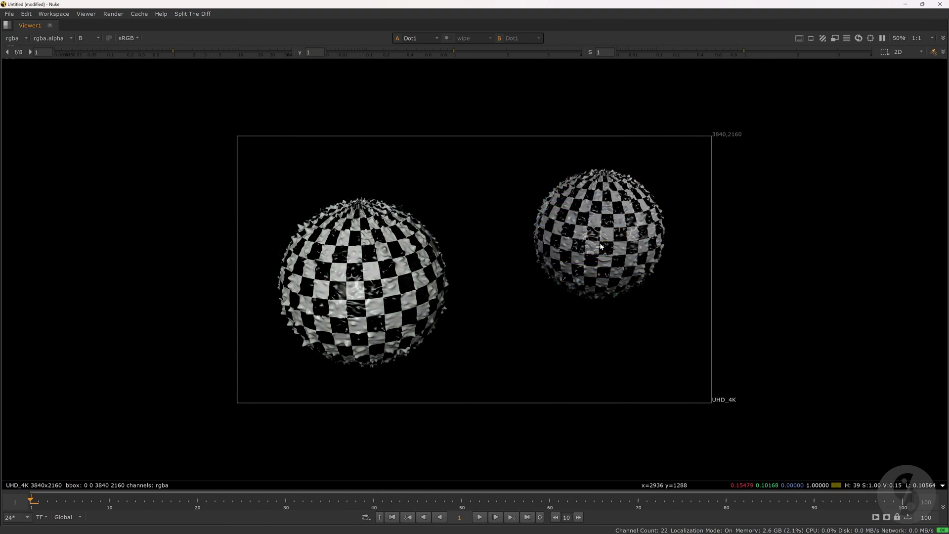
{"action": "key", "text": "a"}
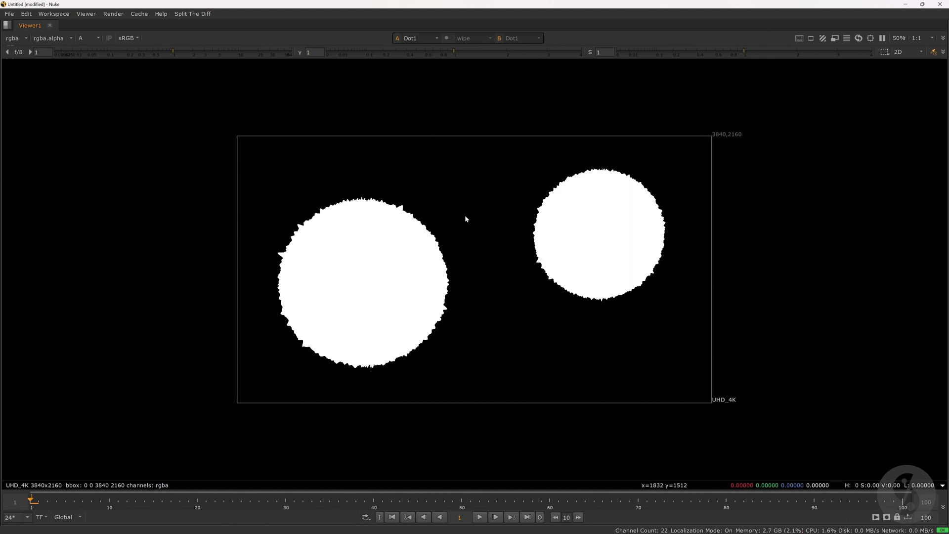
{"action": "key", "text": "a"}
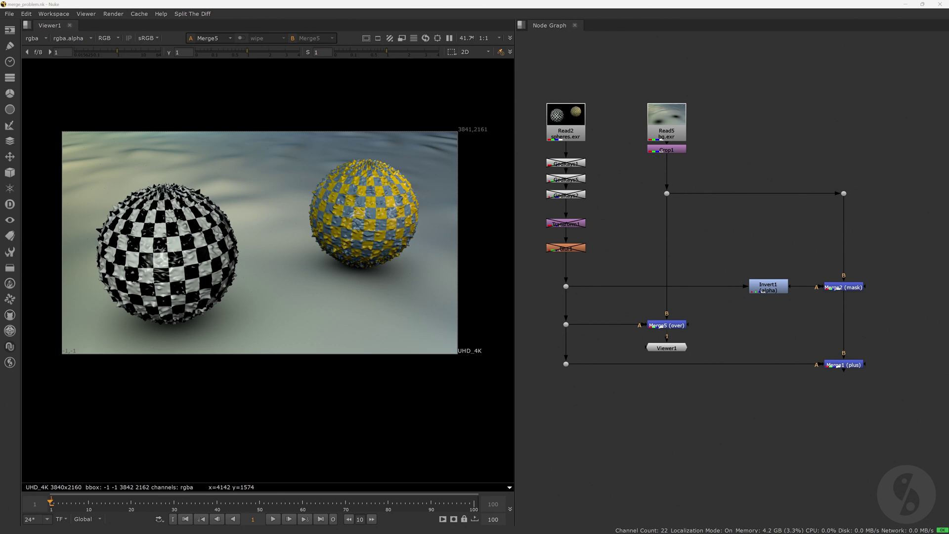
- Switch to the merge_problem.nk script and view the spheres branch at the dot below the disabled nodes
{"action": "key", "text": "alt+Tab"}
{"action": "key", "text": "1"}
{"action": "left_click_drag", "start_coordinate": [556, 280], "coordinate": [615, 300]}
{"action": "left_click", "coordinate": [613, 233]}
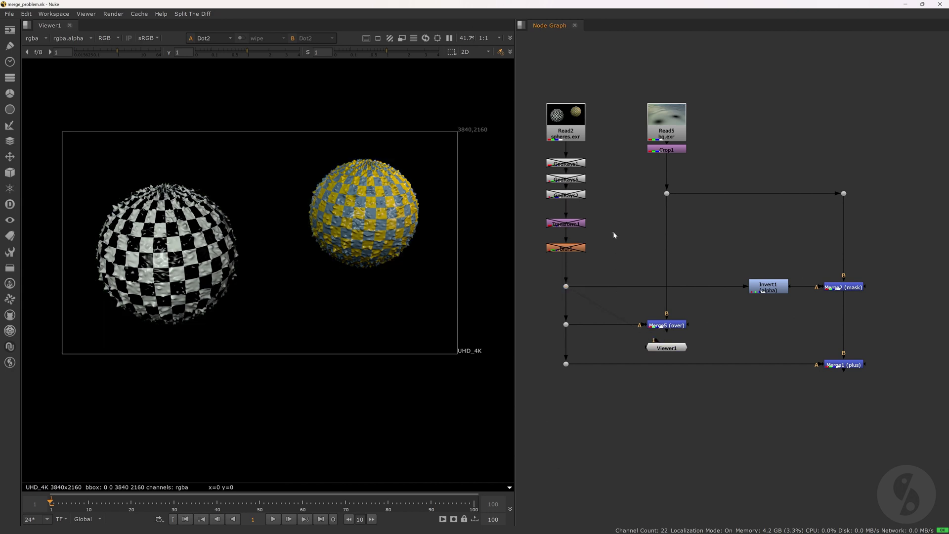
- Inspect the channel settings of GodRays1, GodRays5 and GodRays2 below the spheres read node, and enable all three nodes
{"action": "double_click", "coordinate": [574, 167]}
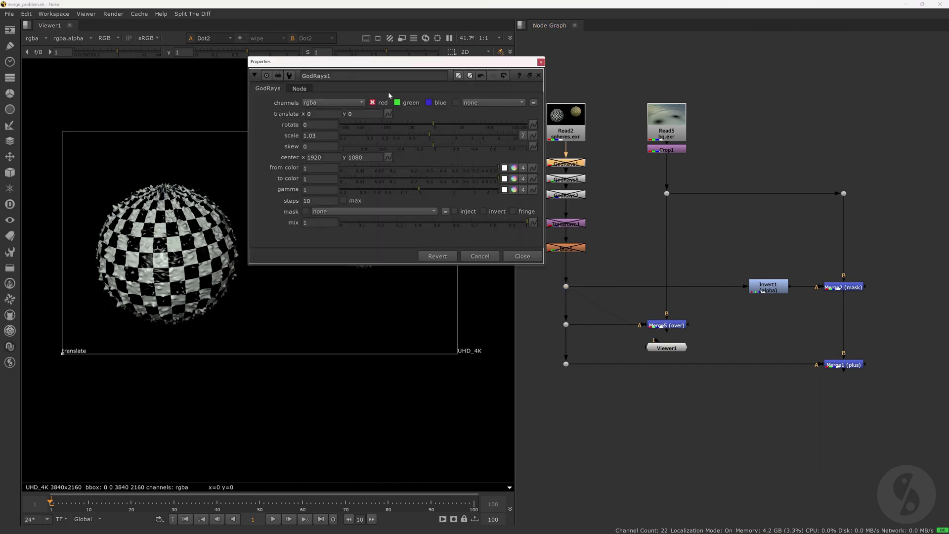
{"action": "left_click", "coordinate": [515, 258]}
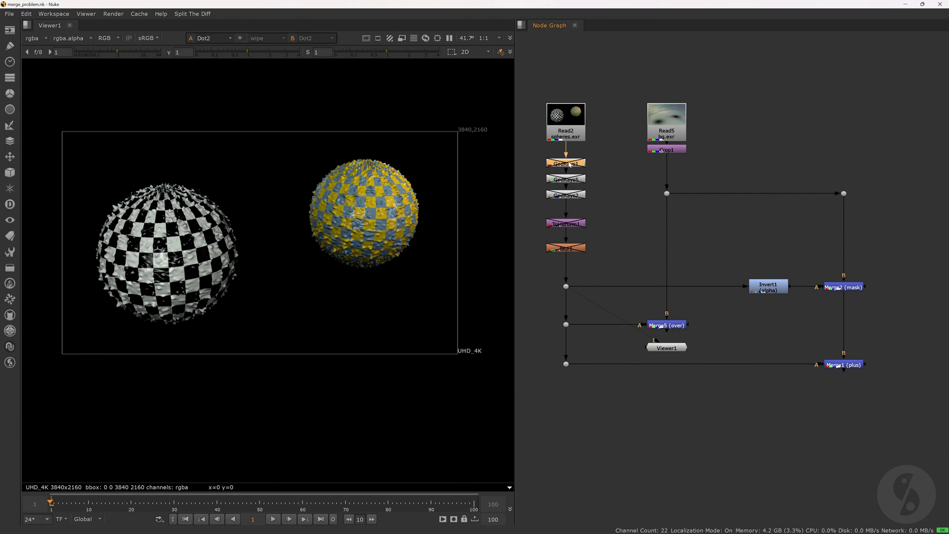
{"action": "left_click", "coordinate": [557, 181]}
{"action": "double_click", "coordinate": [556, 182]}
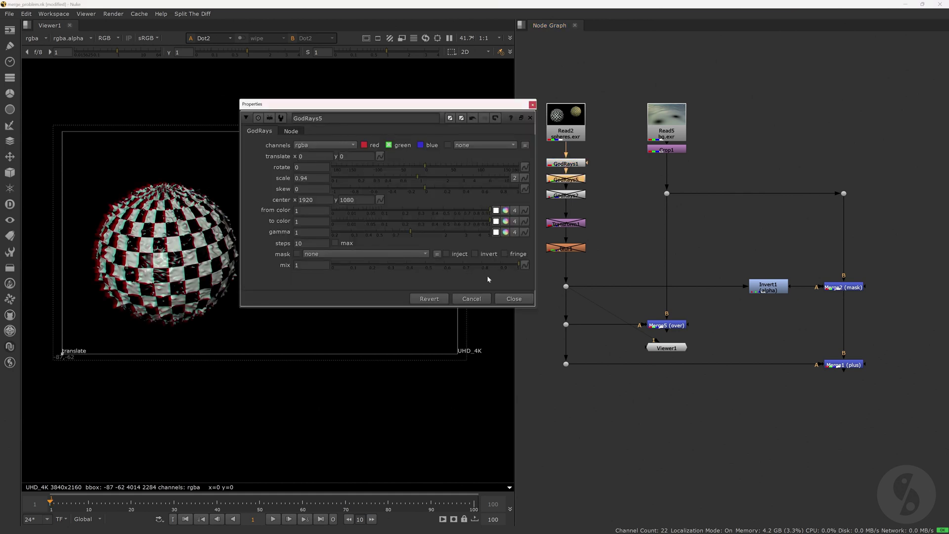
{"action": "left_click", "coordinate": [514, 298]}
{"action": "left_click", "coordinate": [613, 191]}
{"action": "double_click", "coordinate": [566, 195]}
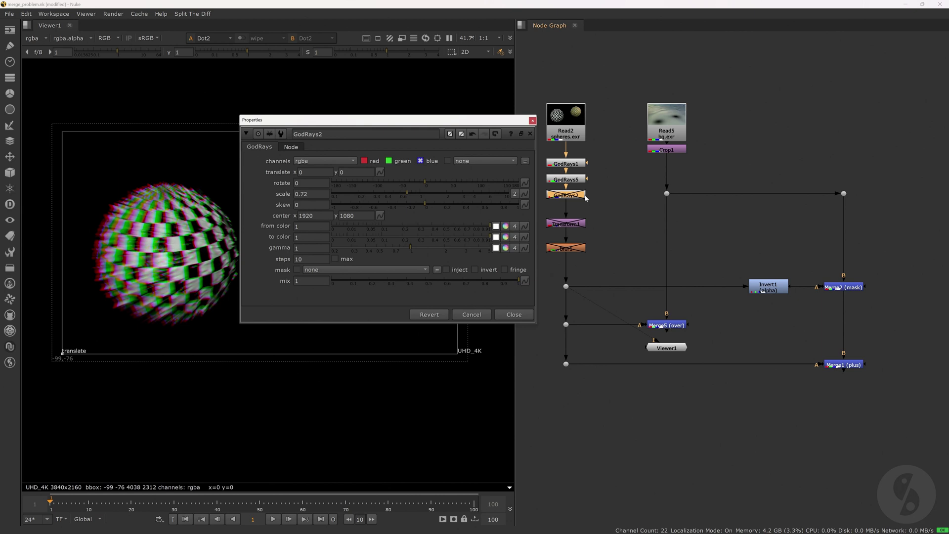
{"action": "left_click", "coordinate": [515, 315]}
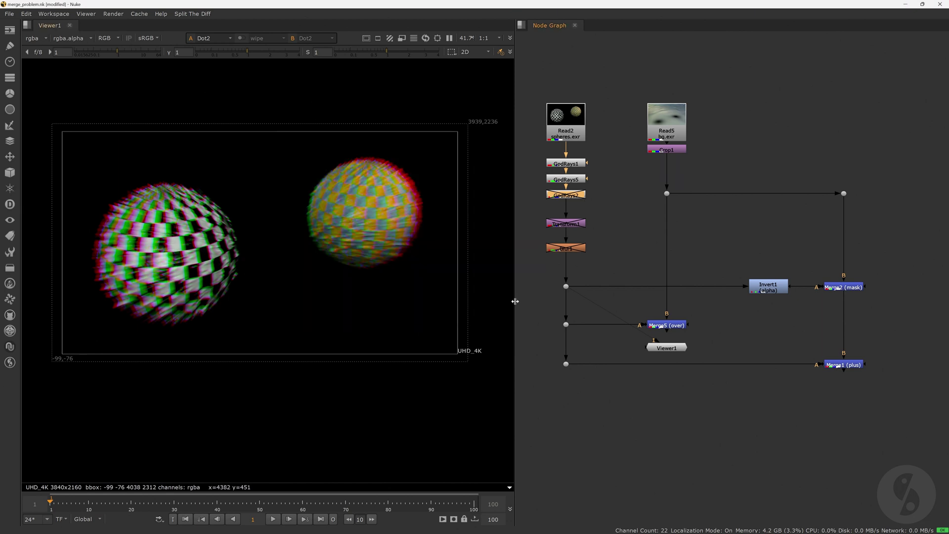
{"action": "left_click", "coordinate": [611, 207]}
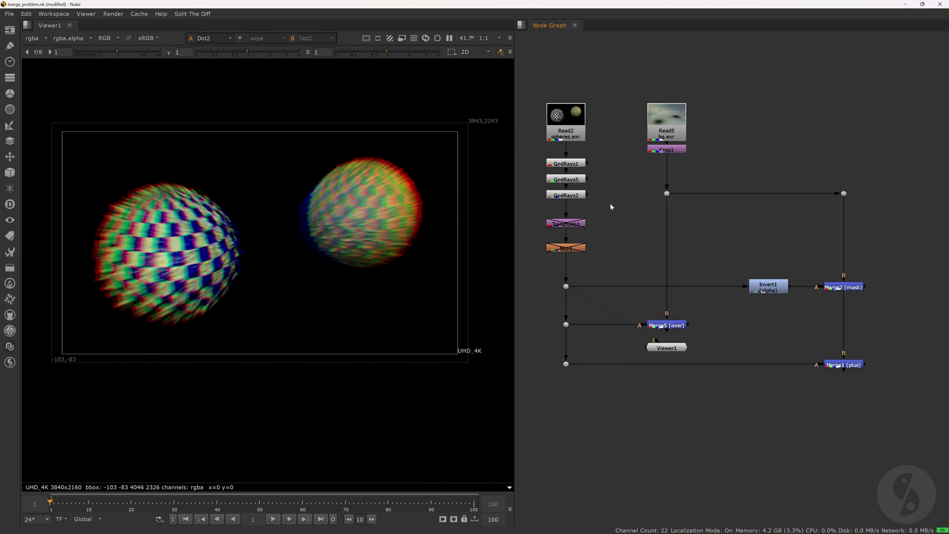
- Check Transform1's red channel and translate settings, and enable the node
{"action": "double_click", "coordinate": [575, 226]}
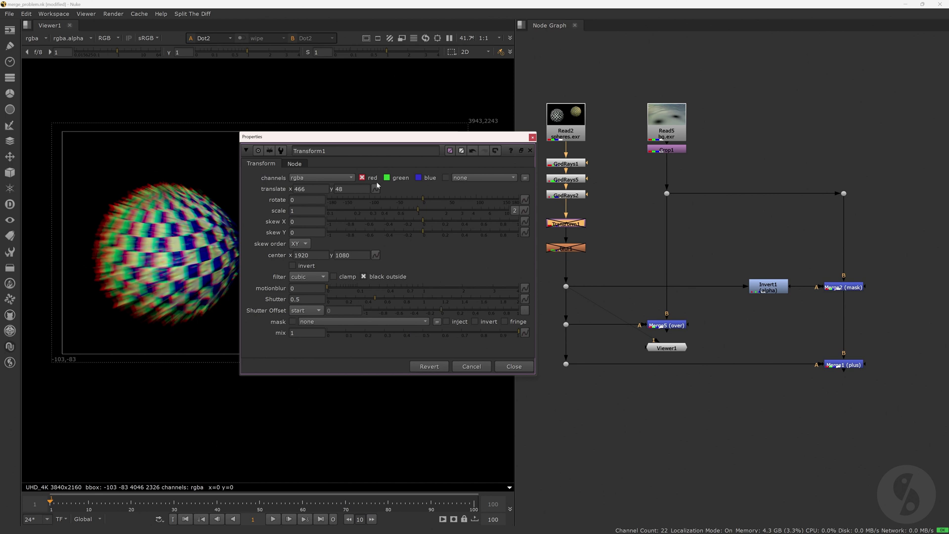
{"action": "left_click", "coordinate": [514, 366]}
{"action": "key", "text": "d"}
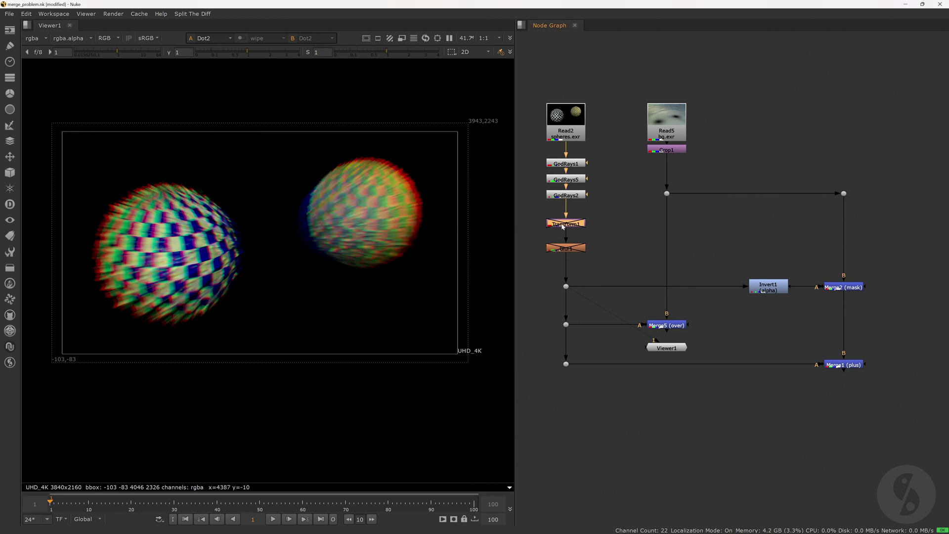
{"action": "left_click", "coordinate": [609, 218]}
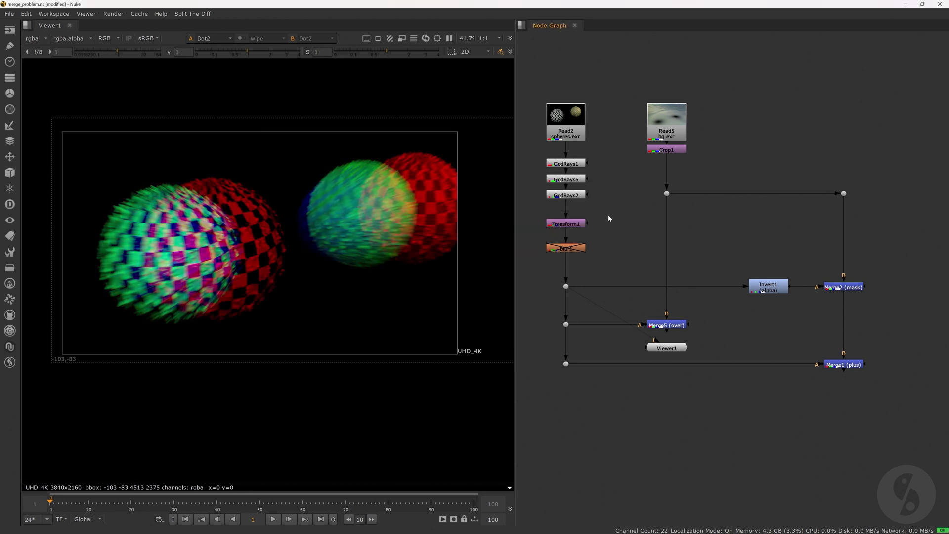
- Check Blur1's channel and size settings, and enable the node
{"action": "double_click", "coordinate": [580, 250]}
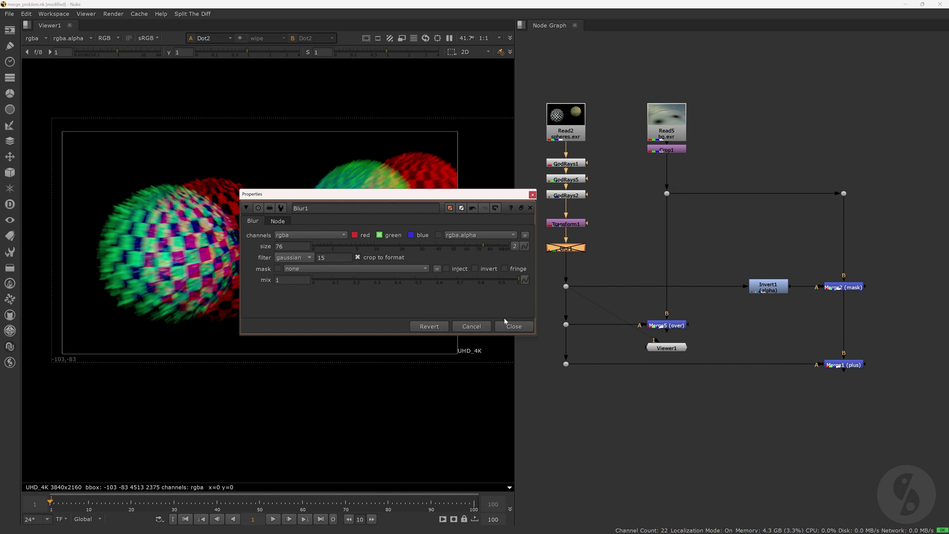
{"action": "left_click", "coordinate": [514, 327]}
{"action": "key", "text": "d"}
{"action": "left_click", "coordinate": [621, 243]}
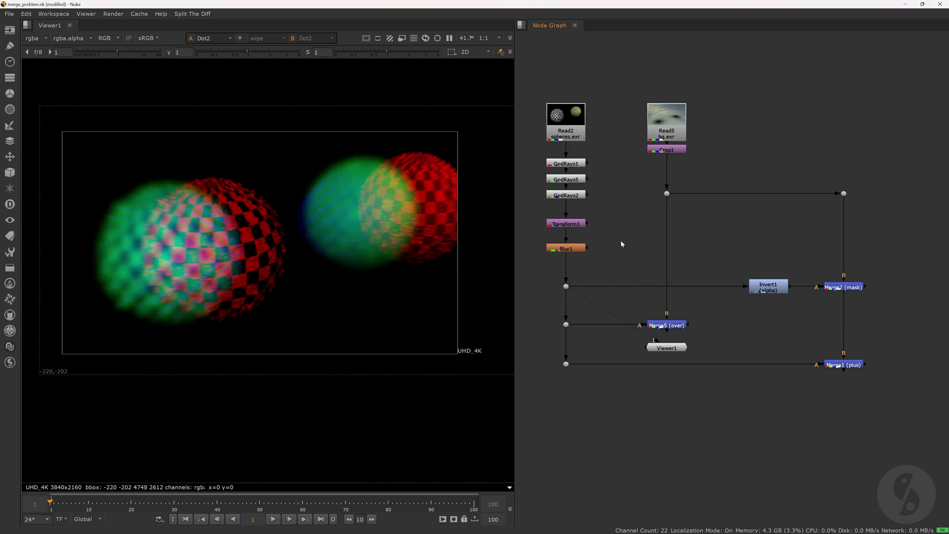
- Compare the red, green, blue and alpha channels of the distorted spheres with the full RGB view
{"action": "key", "text": "r"}
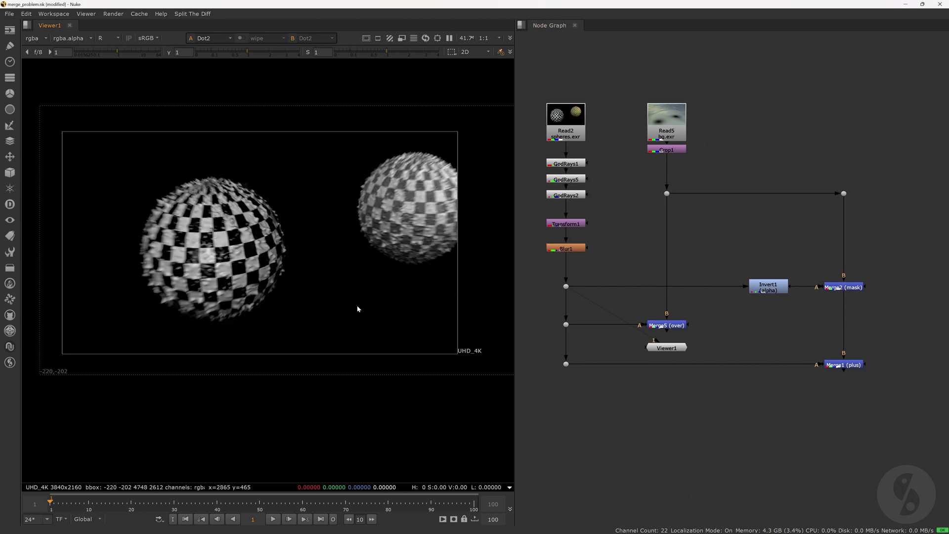
{"action": "key", "text": "g"}
{"action": "key", "text": "b"}
{"action": "key", "text": "b"}
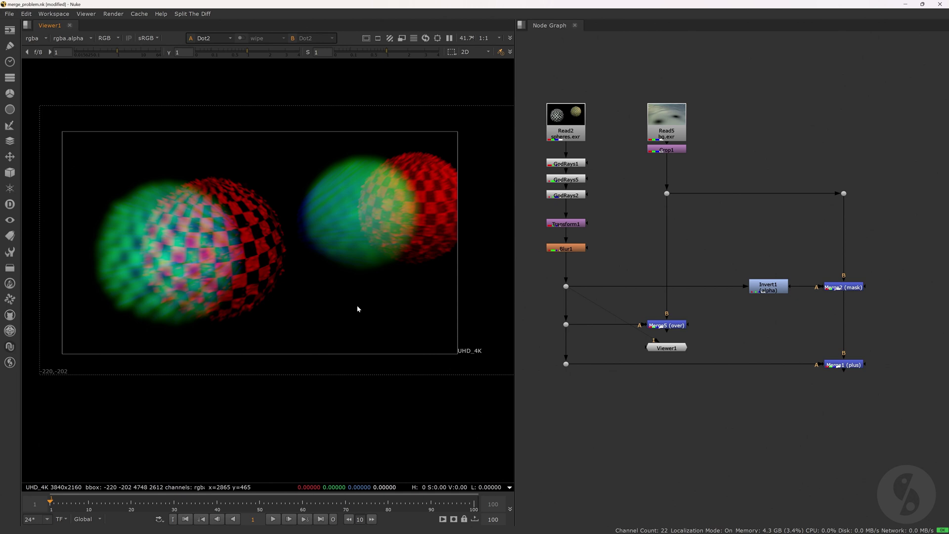
{"action": "key", "text": "a"}
{"action": "key", "text": "a"}
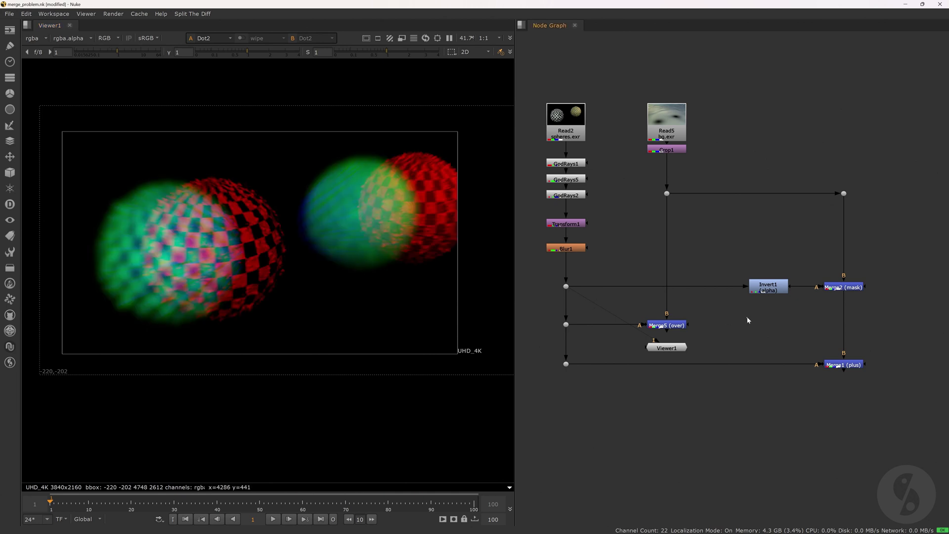
- View the Merge5 (over) composite with the distorted spheres, and return the viewer to the spheres branch
{"action": "left_click", "coordinate": [680, 327]}
{"action": "key", "text": "1"}
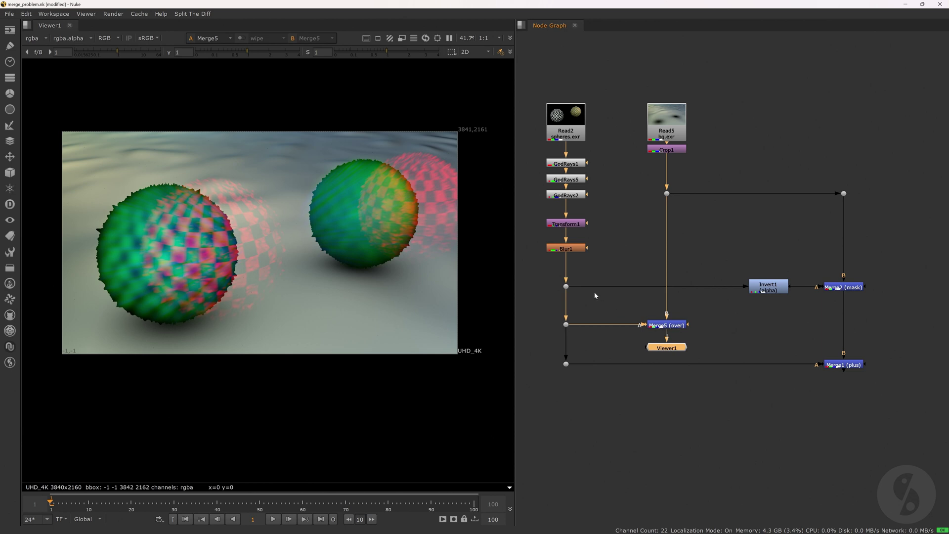
{"action": "key", "text": "ctrl+z"}
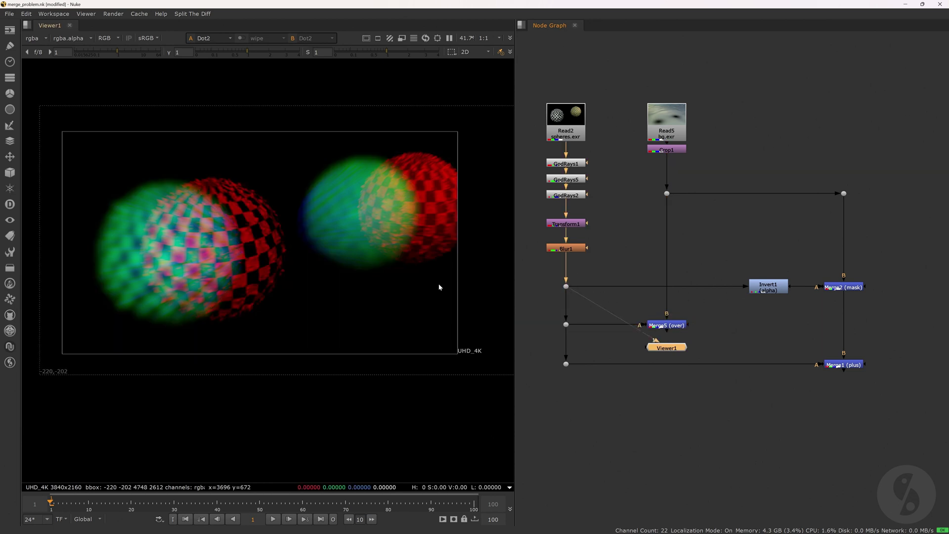
- View the alpha channel of the spheres branch and of Invert1, ending on the full RGB view
{"action": "key", "text": "a"}
{"action": "left_click", "coordinate": [772, 289]}
{"action": "key", "text": "1"}
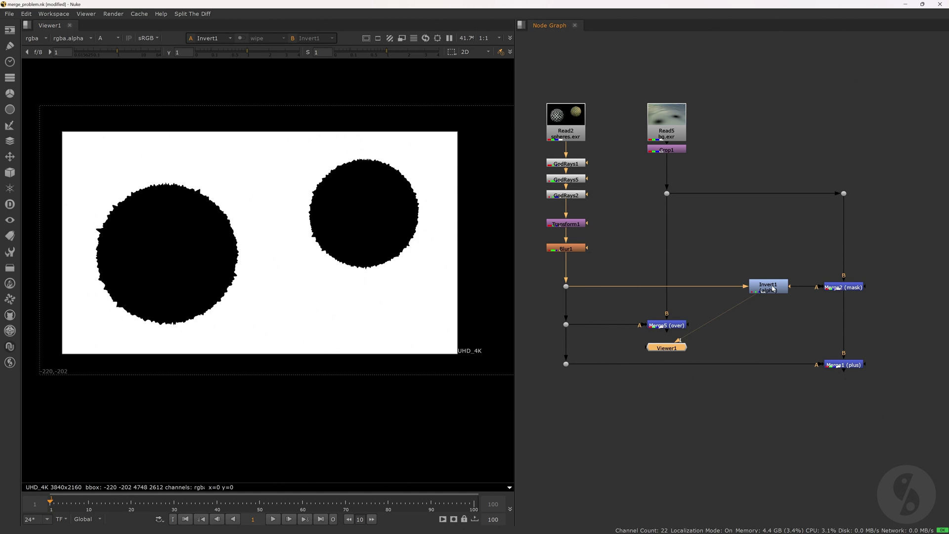
{"action": "key", "text": "a"}
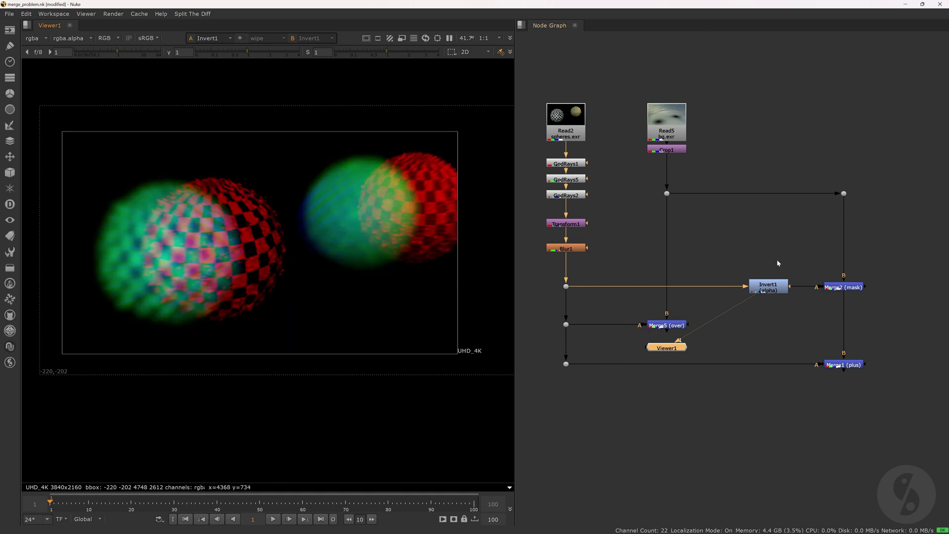
- View the background at the dot above Merge2 and its masked result at Merge2 (mask)
{"action": "left_click_drag", "start_coordinate": [807, 166], "coordinate": [860, 220]}
{"action": "key", "text": "1"}
{"action": "left_click", "coordinate": [849, 287]}
{"action": "key", "text": "1"}
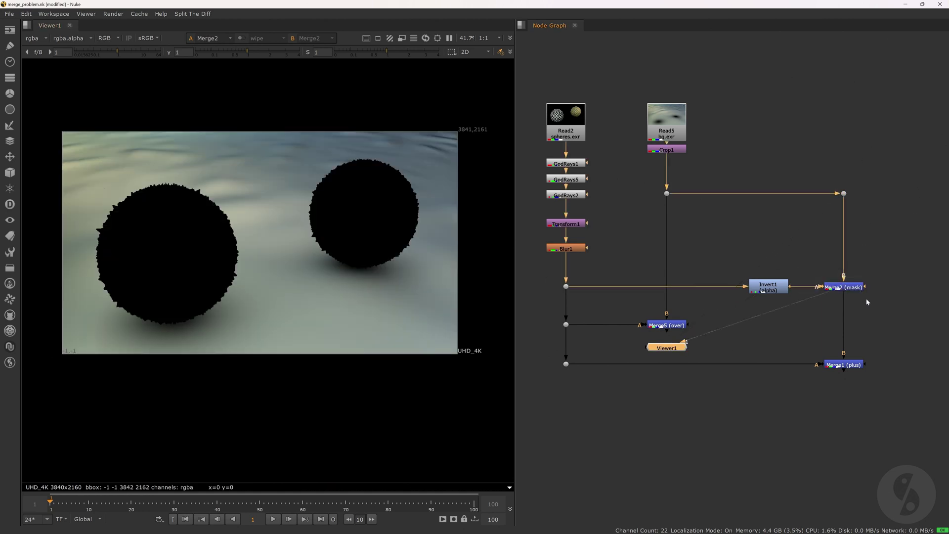
{"action": "left_click", "coordinate": [812, 333]}
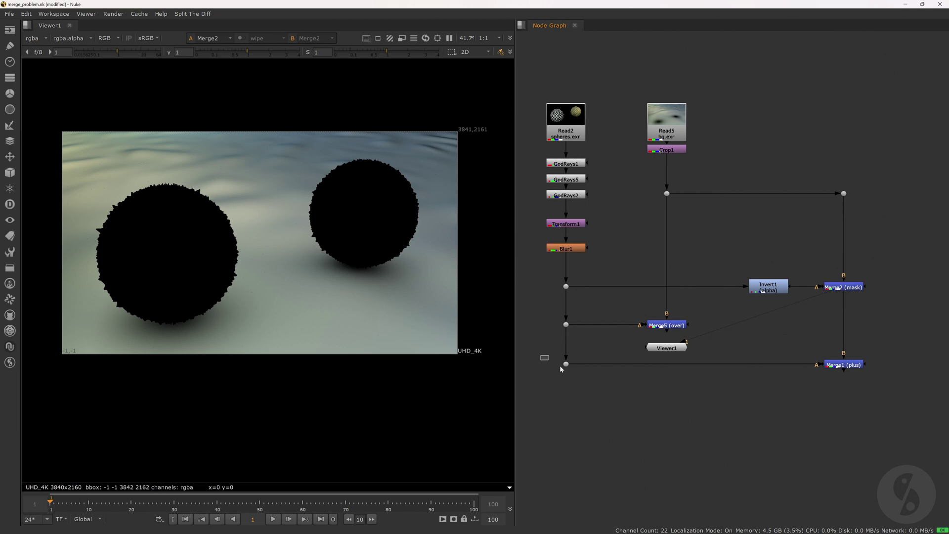
- View the lowest spheres dot, the Merge1 (plus) composite and the Invert1 output
{"action": "left_click_drag", "start_coordinate": [560, 366], "coordinate": [578, 377]}
{"action": "key", "text": "1"}
{"action": "left_click", "coordinate": [847, 364]}
{"action": "key", "text": "1"}
{"action": "left_click", "coordinate": [772, 398]}
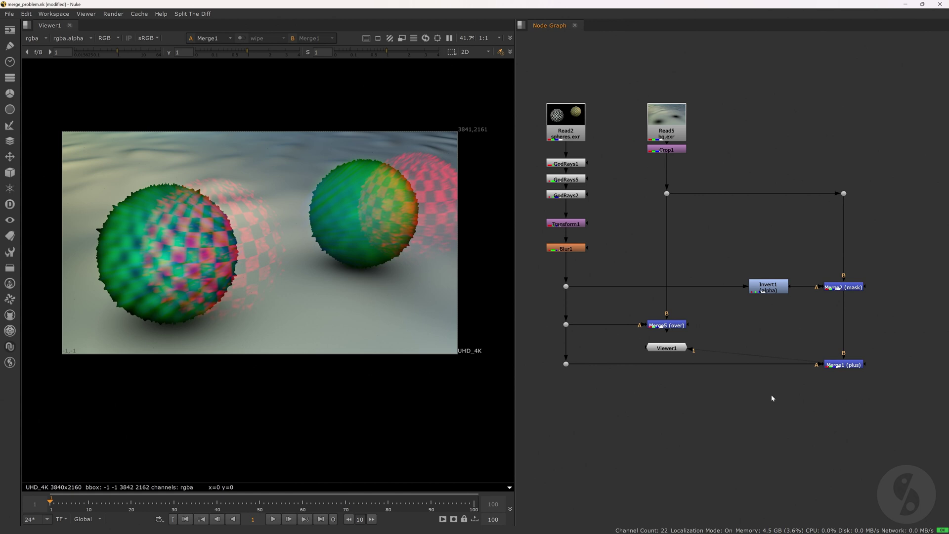
{"action": "left_click", "coordinate": [768, 287]}
{"action": "key", "text": "1"}
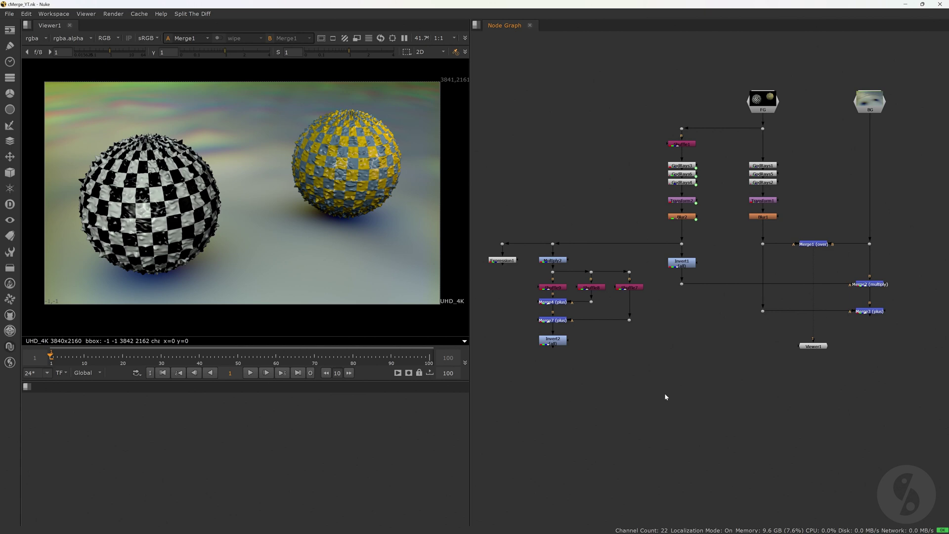
- View the foreground branch at the dot below Blur1 and increase the scale of GodRays1, which affects only red
{"action": "left_click", "coordinate": [761, 243]}
{"action": "key", "text": "1"}
{"action": "double_click", "coordinate": [762, 165]}
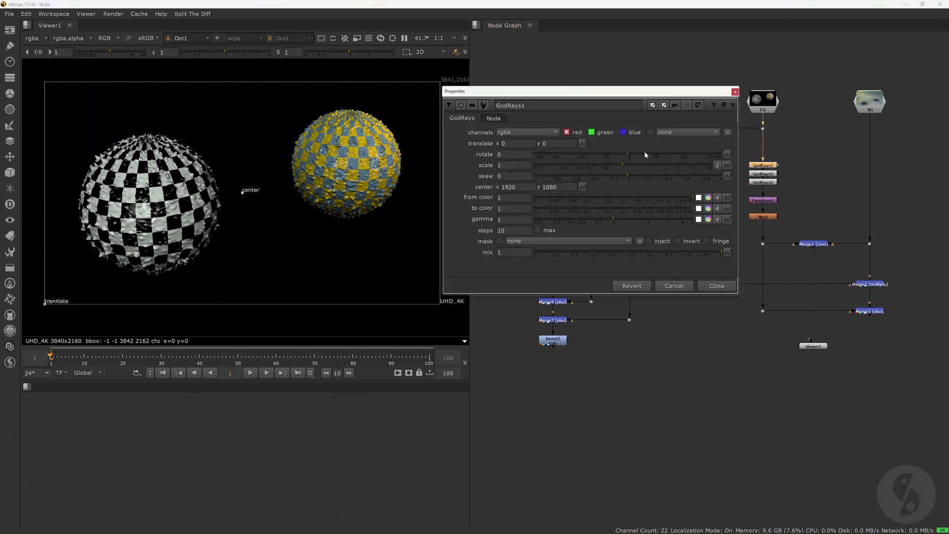
{"action": "left_click_drag", "start_coordinate": [624, 165], "coordinate": [628, 165]}
{"action": "left_click", "coordinate": [732, 104]}
- Set the scale of GodRays5 to 0.8 and lower the scale of GodRays2 in the foreground branch
{"action": "double_click", "coordinate": [763, 173]}
{"action": "left_click", "coordinate": [616, 173]}
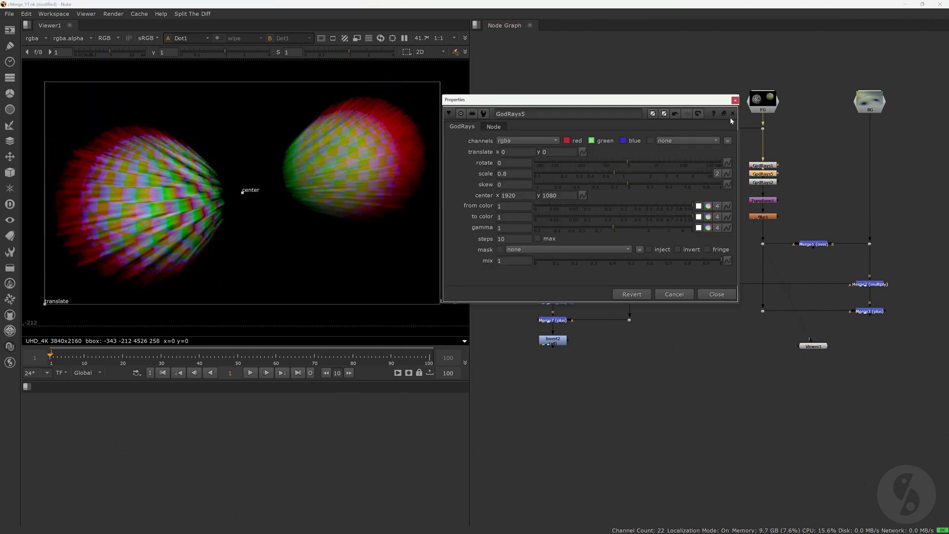
{"action": "left_click", "coordinate": [733, 113]}
{"action": "double_click", "coordinate": [763, 182]}
{"action": "left_click", "coordinate": [610, 182]}
{"action": "left_click", "coordinate": [736, 108]}
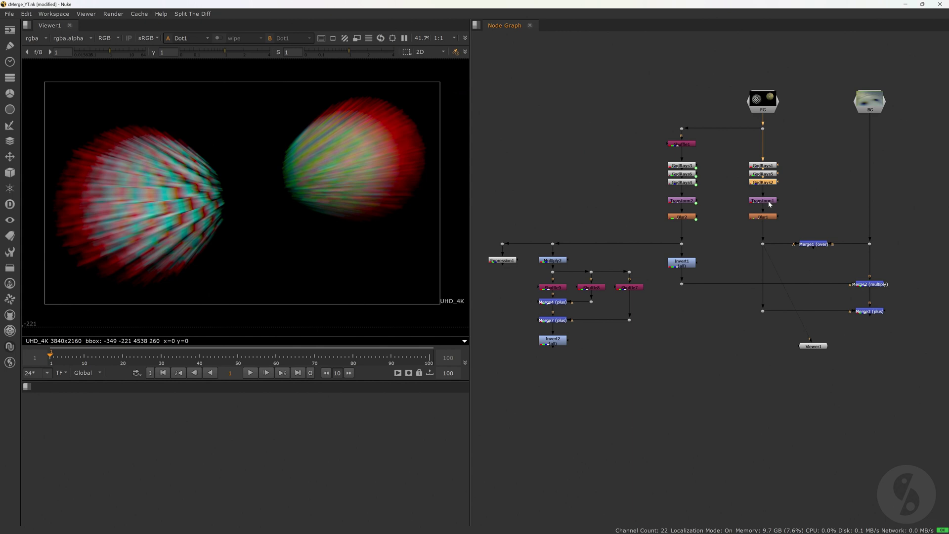
- Shift the foreground's red channel up and to the left with Transform1, and raise the green channel's blur size in Blur1
{"action": "double_click", "coordinate": [763, 200]}
{"action": "double_click", "coordinate": [763, 216]}
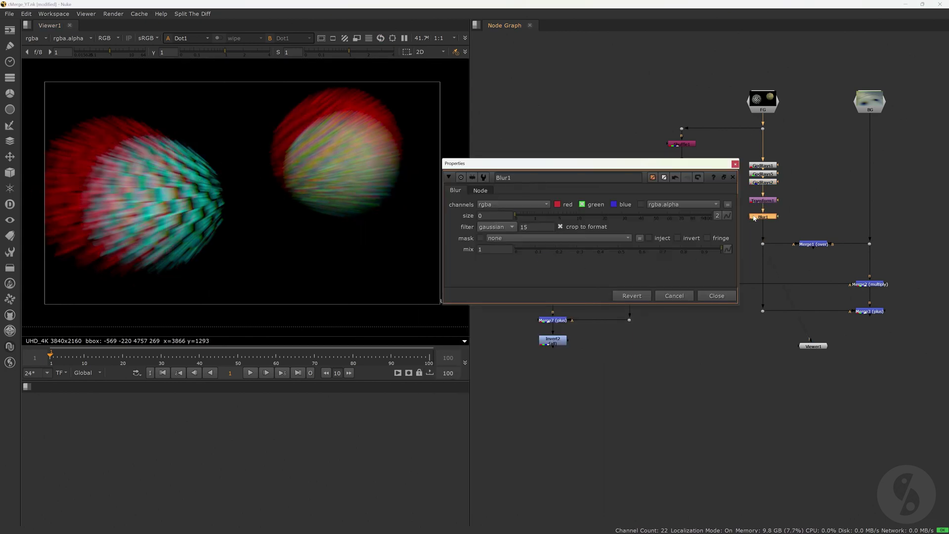
{"action": "left_click", "coordinate": [668, 218]}
{"action": "left_click", "coordinate": [735, 164]}
{"action": "left_click", "coordinate": [745, 235]}
- Check the distorted foreground's red, green and blue channels, and view its composite at Merge1 (over)
{"action": "key", "text": "r"}
{"action": "key", "text": "g"}
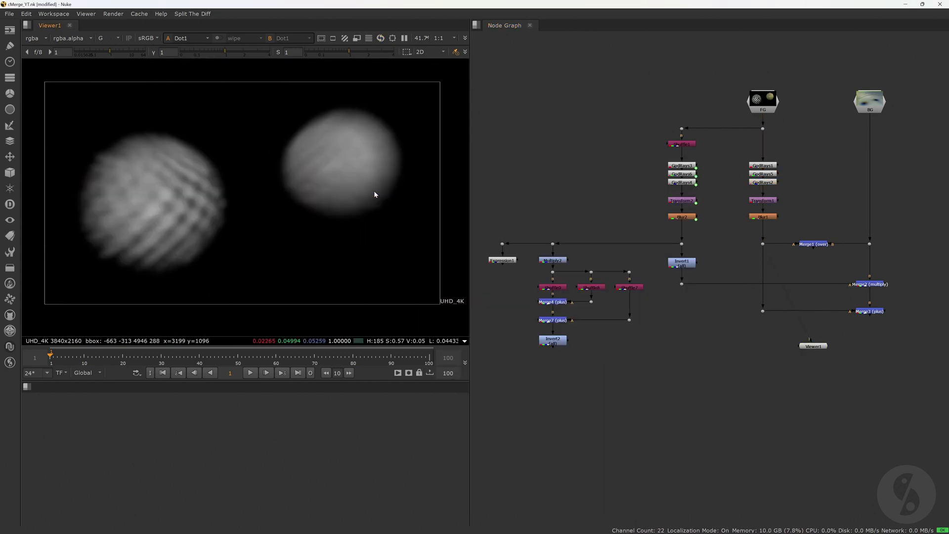
{"action": "key", "text": "b"}
{"action": "key", "text": "b"}
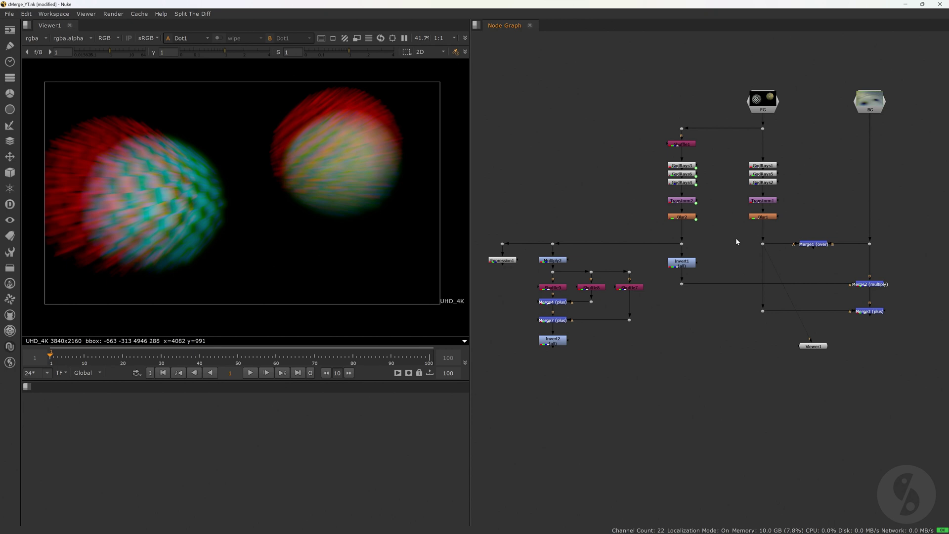
{"action": "left_click", "coordinate": [800, 244]}
{"action": "key", "text": "1"}
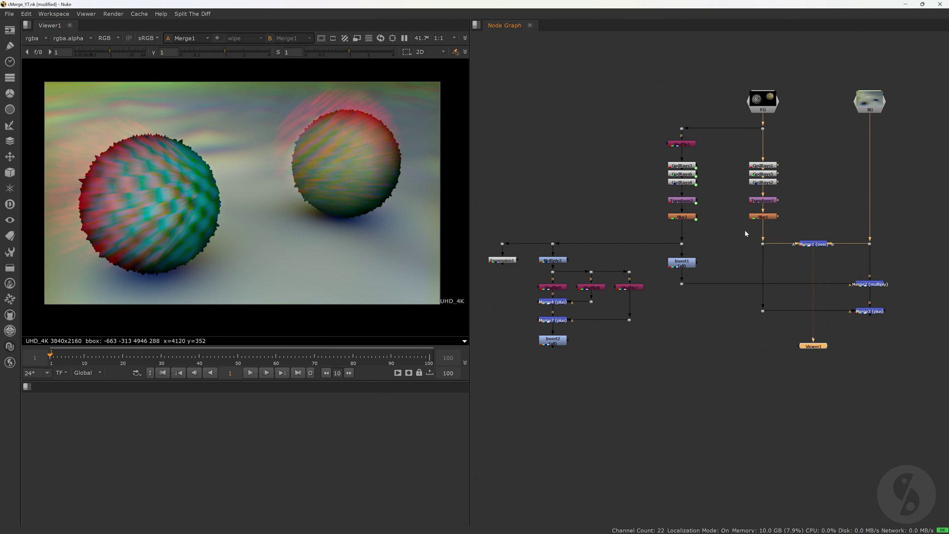
- View the unprocessed spheres at the dot directly below the FG node
{"action": "left_click", "coordinate": [762, 128]}
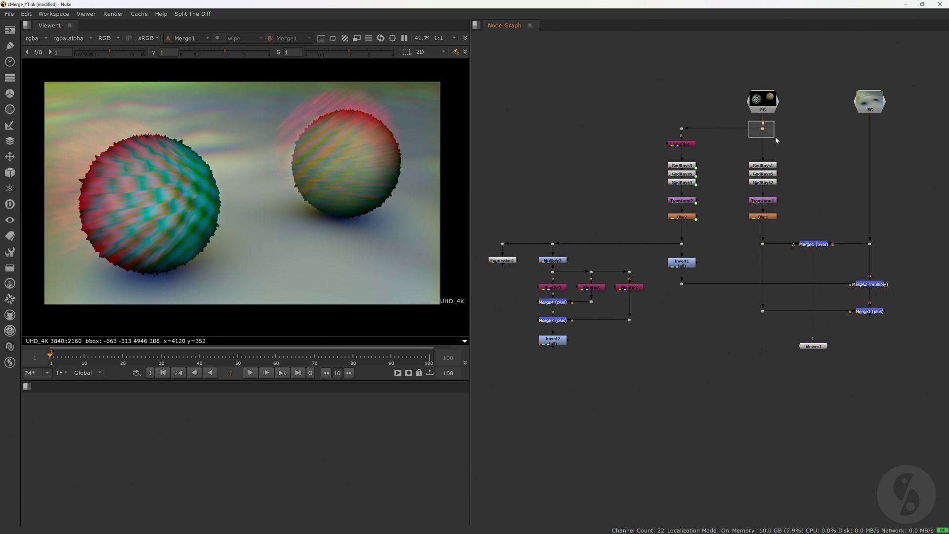
{"action": "key", "text": "1"}
{"action": "left_click", "coordinate": [725, 144]}
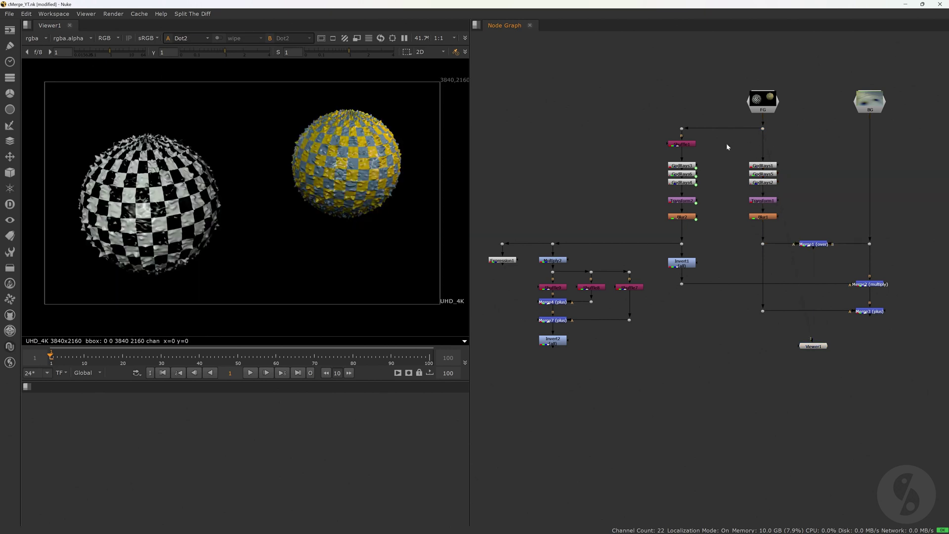
- Inspect how Shuffle1 routes the alpha into the red, green and blue channels, and view its output
{"action": "double_click", "coordinate": [682, 143]}
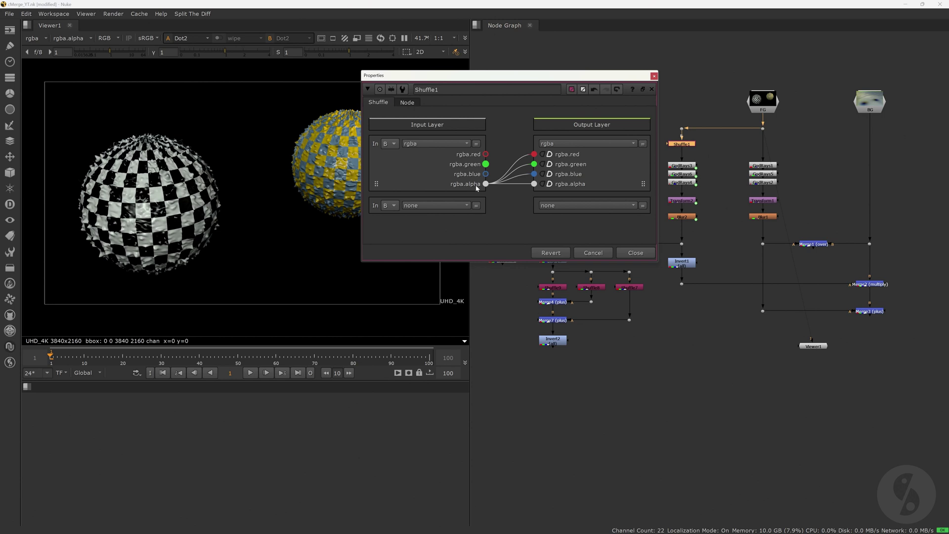
{"action": "left_click", "coordinate": [654, 76]}
{"action": "key", "text": "1"}
{"action": "left_click", "coordinate": [485, 153]}
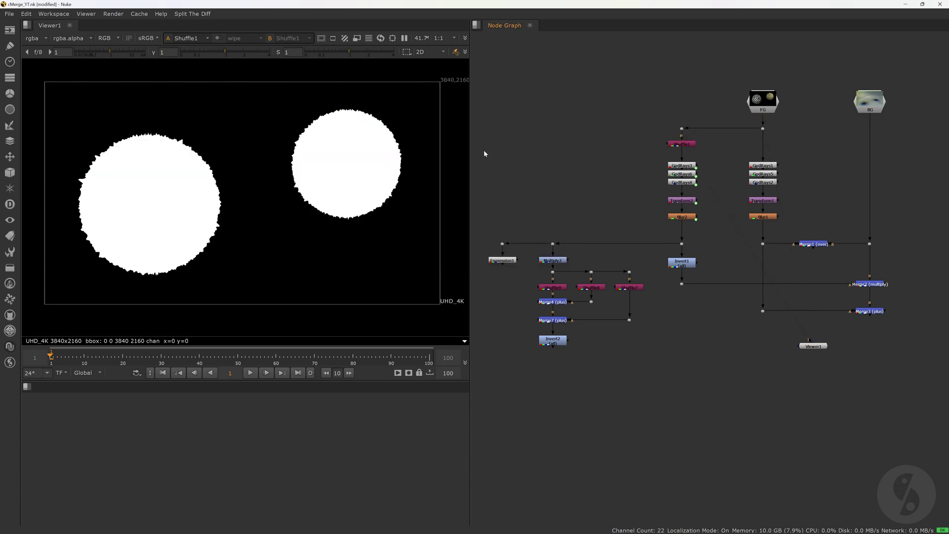
- View GodRays3 in the alpha branch, isolating its red channel, and then view the RGB result at Blur2
{"action": "left_click", "coordinate": [681, 165]}
{"action": "key", "text": "1"}
{"action": "key", "text": "r"}
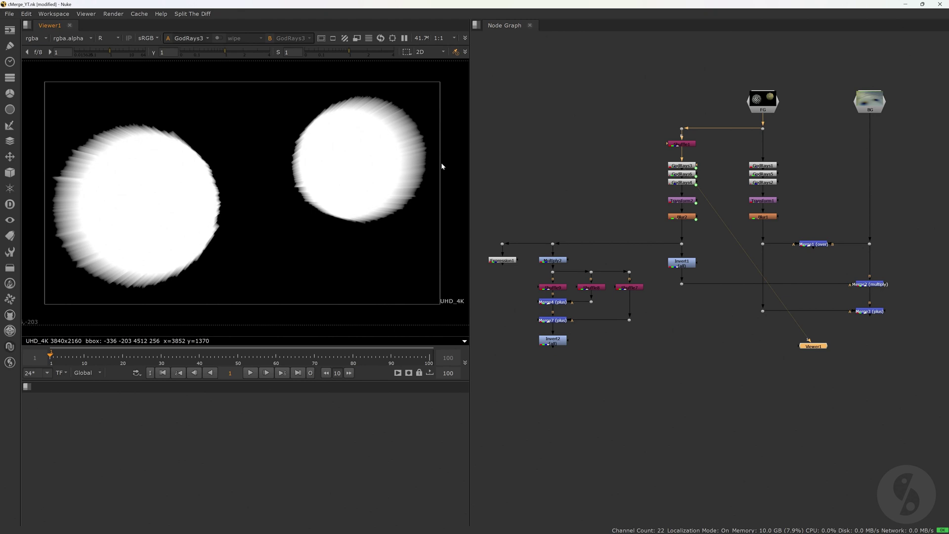
{"action": "key", "text": "r"}
{"action": "left_click", "coordinate": [684, 217]}
{"action": "key", "text": "1"}
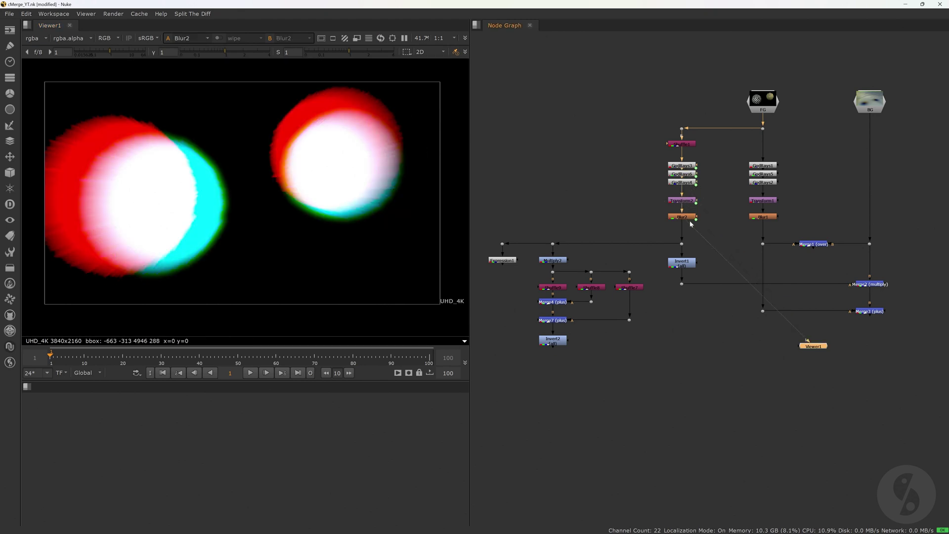
- Check the individual colour channels of Blur2's output and return the viewer to RGB
{"action": "left_click", "coordinate": [709, 254]}
{"action": "key", "text": "g"}
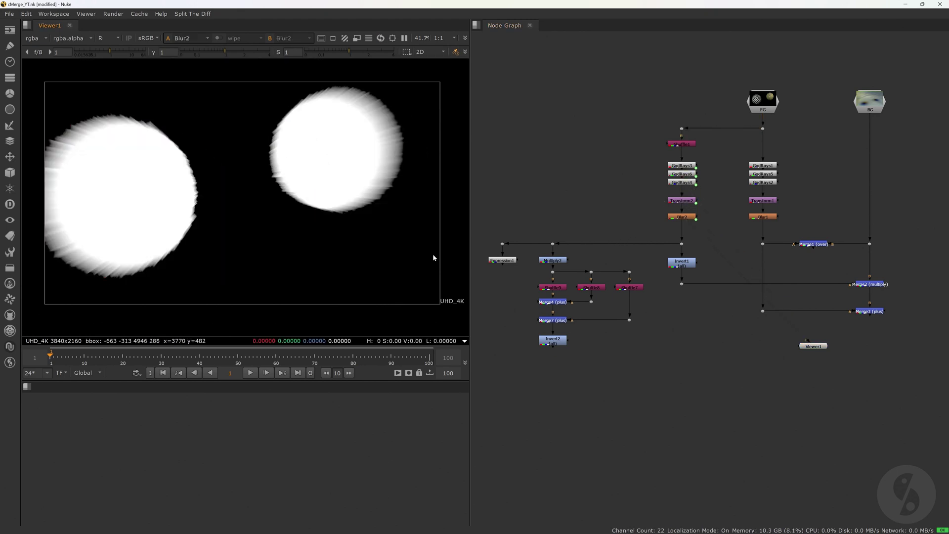
{"action": "key", "text": "g"}
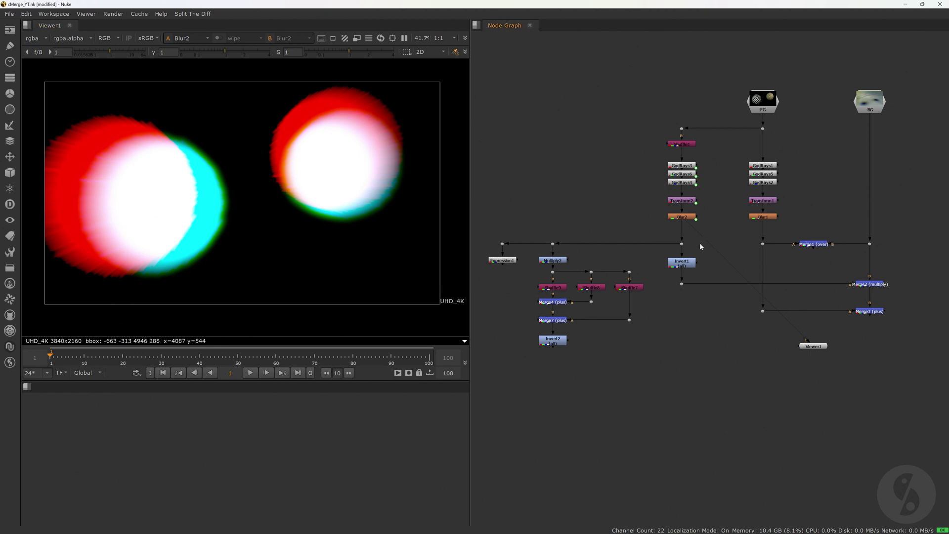
- Display the expression link arrows in the node graph and inspect Invert1's settings
{"action": "key", "text": "alt+e"}
{"action": "double_click", "coordinate": [692, 265]}
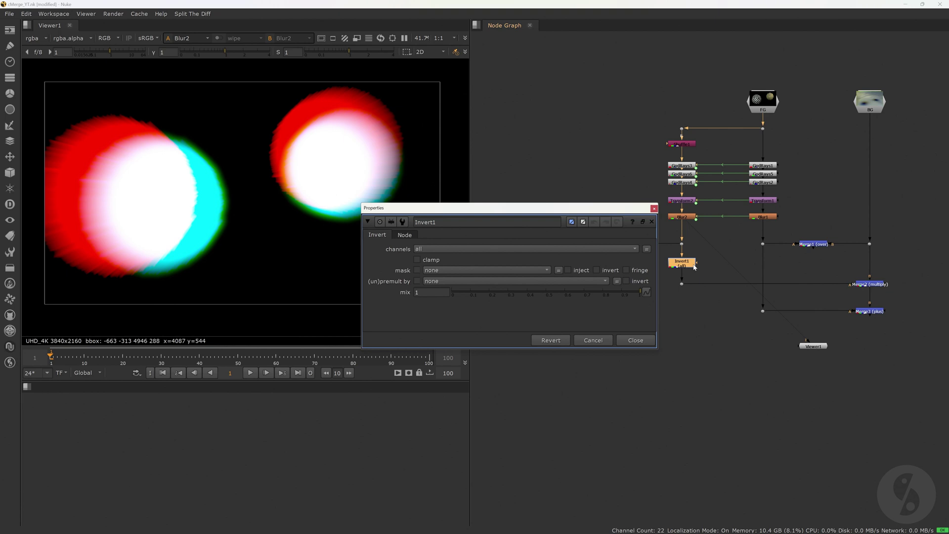
{"action": "left_click", "coordinate": [637, 341]}
{"action": "left_click", "coordinate": [803, 272]}
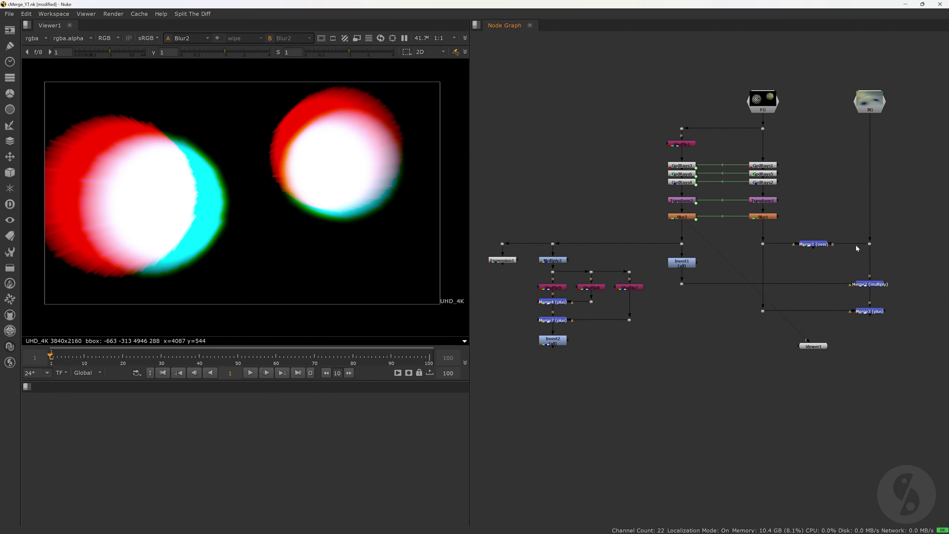
- View the background at the dot beside Merge1 (over), and then view the result at Merge2 (multiply)
{"action": "left_click", "coordinate": [870, 243]}
{"action": "key", "text": "1"}
{"action": "left_click_drag", "start_coordinate": [813, 272], "coordinate": [888, 288]}
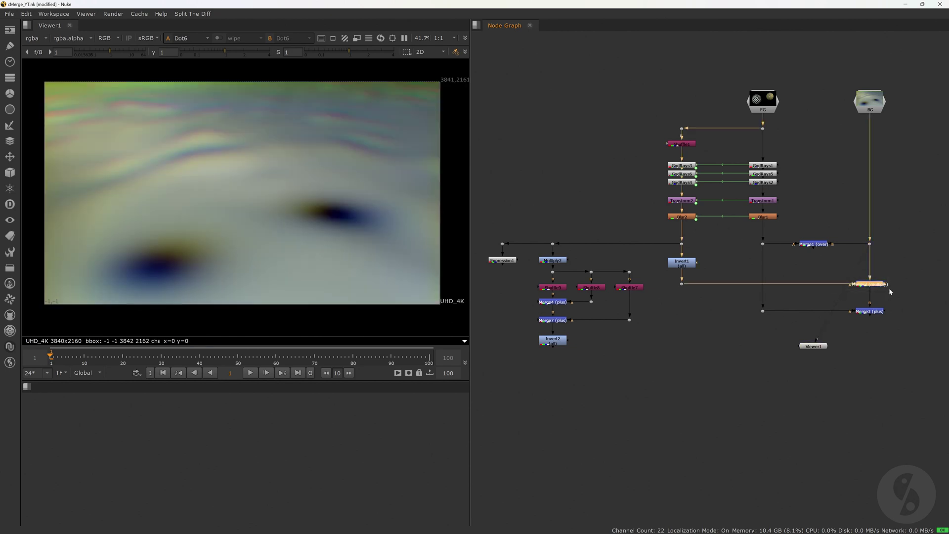
{"action": "key", "text": "1"}
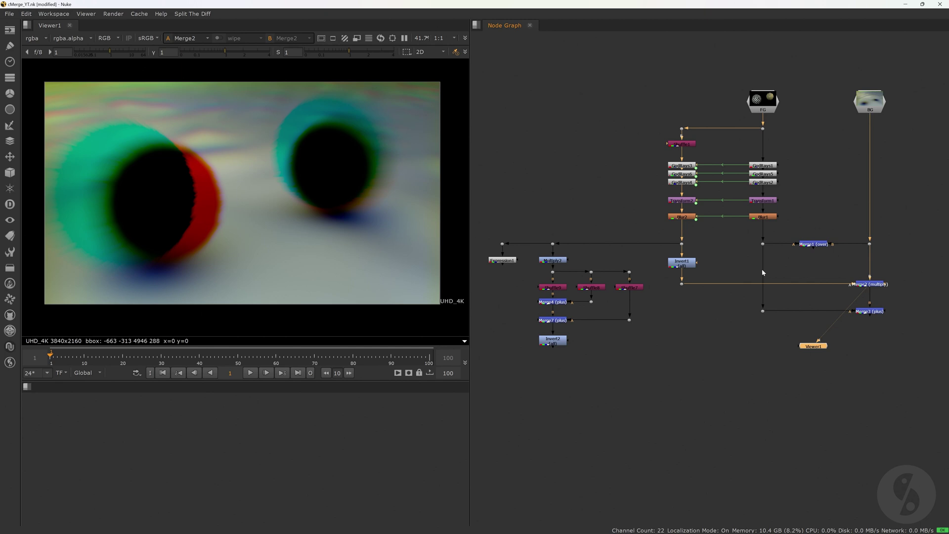
- Isolate the red, green and blue channels of Merge2's output in turn, and return to RGB
{"action": "key", "text": "r"}
{"action": "key", "text": "g"}
{"action": "key", "text": "b"}
{"action": "key", "text": "b"}
- View the rebuilt composite at Merge3 (plus) and compare it with the standard composite at Merge1 (over)
{"action": "left_click_drag", "start_coordinate": [827, 294], "coordinate": [903, 327]}
{"action": "key", "text": "1"}
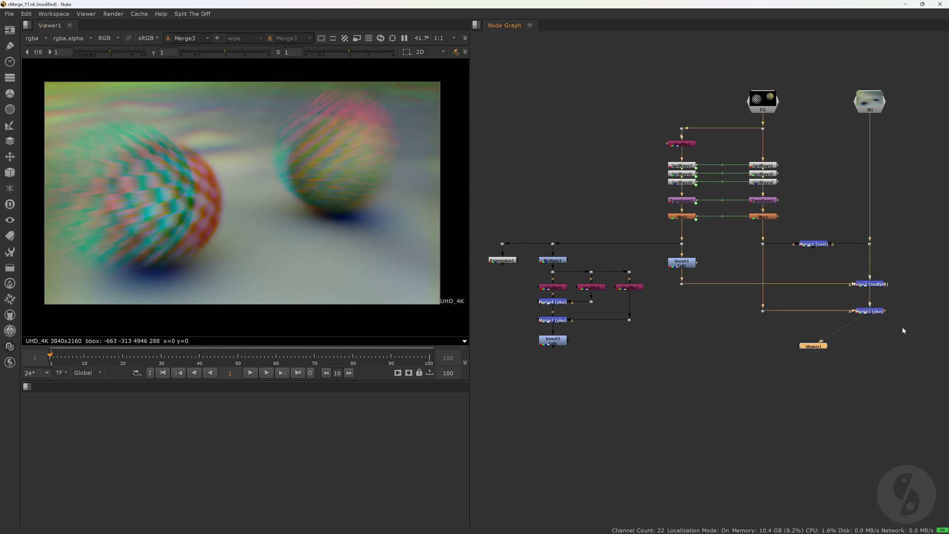
{"action": "left_click", "coordinate": [820, 245]}
{"action": "key", "text": "2"}
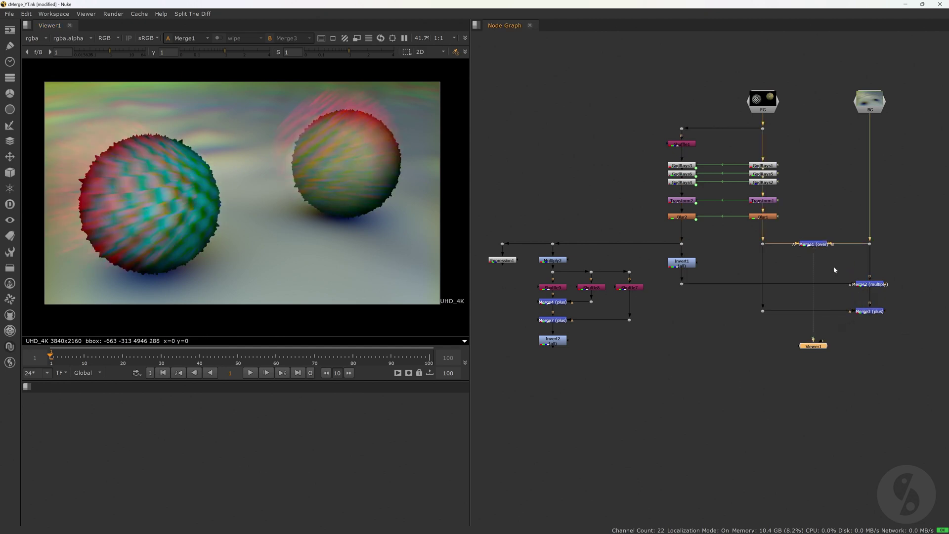
{"action": "key", "text": "1"}
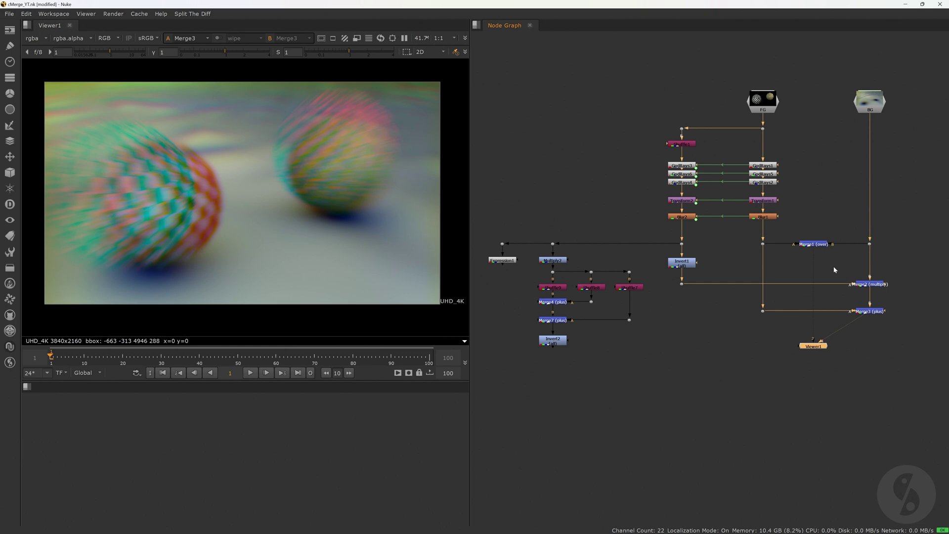
- Compare the distorted foreground at the dot feeding Merge3 (plus) with Merge3's composite
{"action": "left_click", "coordinate": [782, 319]}
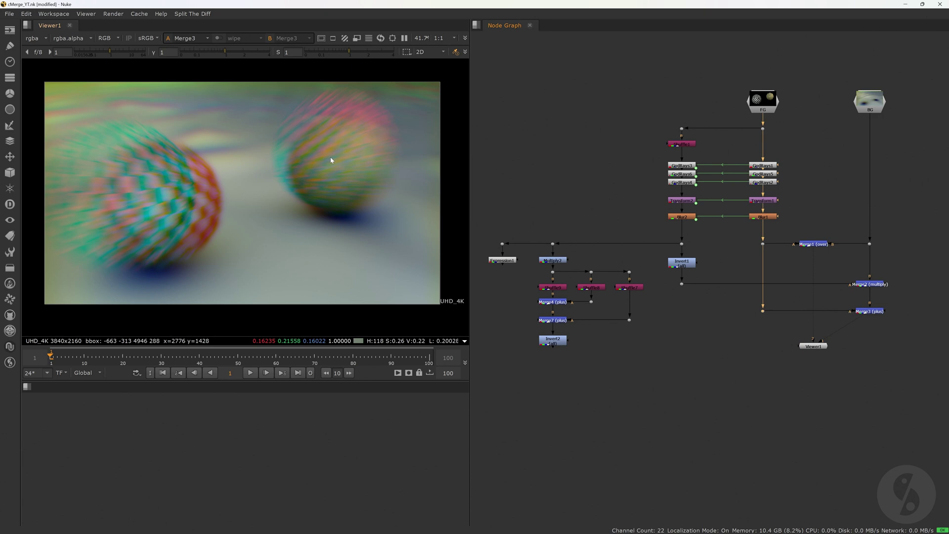
{"action": "key", "text": "2"}
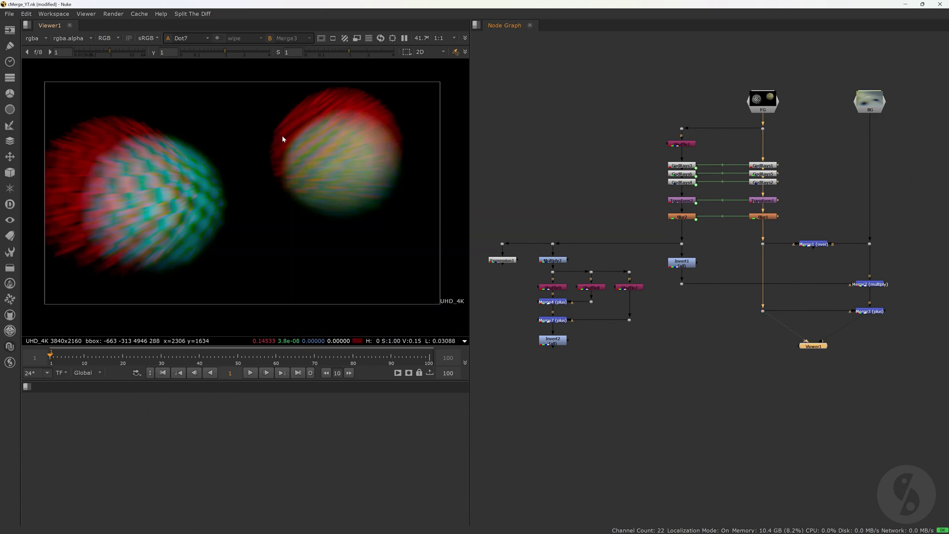
{"action": "key", "text": "1"}
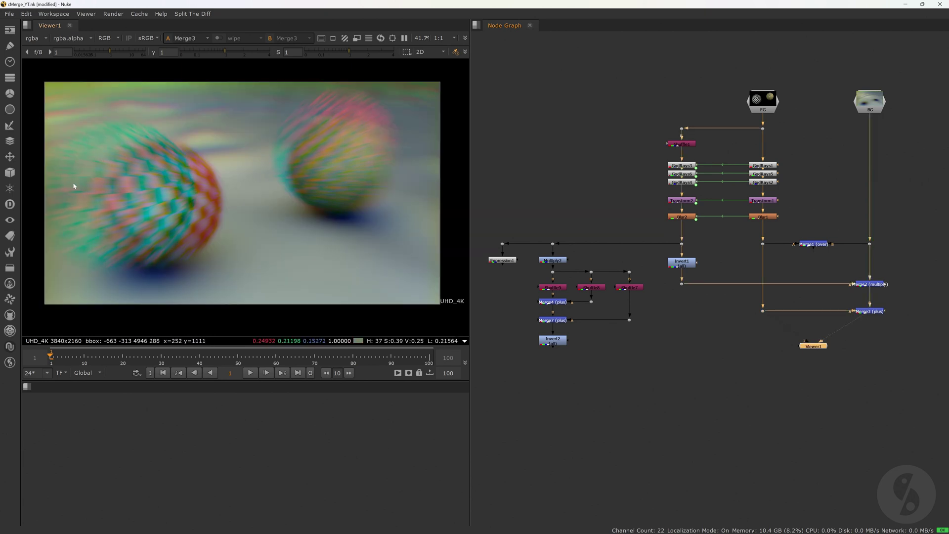
{"action": "key", "text": "2"}
{"action": "key", "text": "1"}
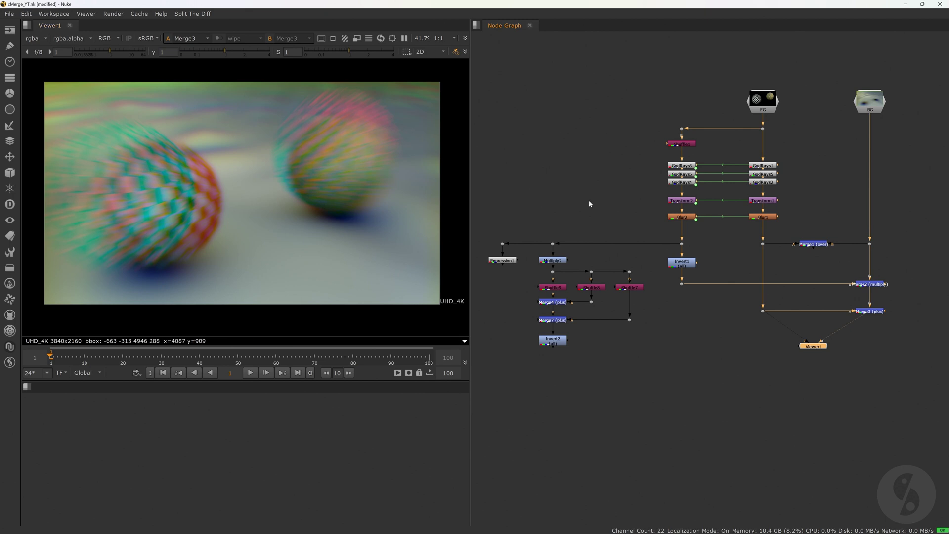
- View the distorted foreground's red channel at the dot feeding Merge3, and return to RGB
{"action": "key", "text": "2"}
{"action": "key", "text": "r"}
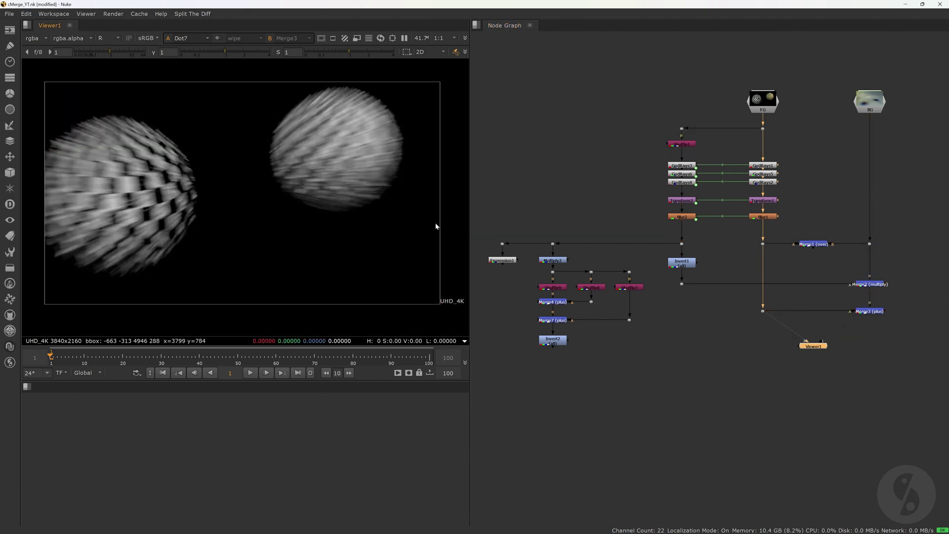
{"action": "key", "text": "r"}
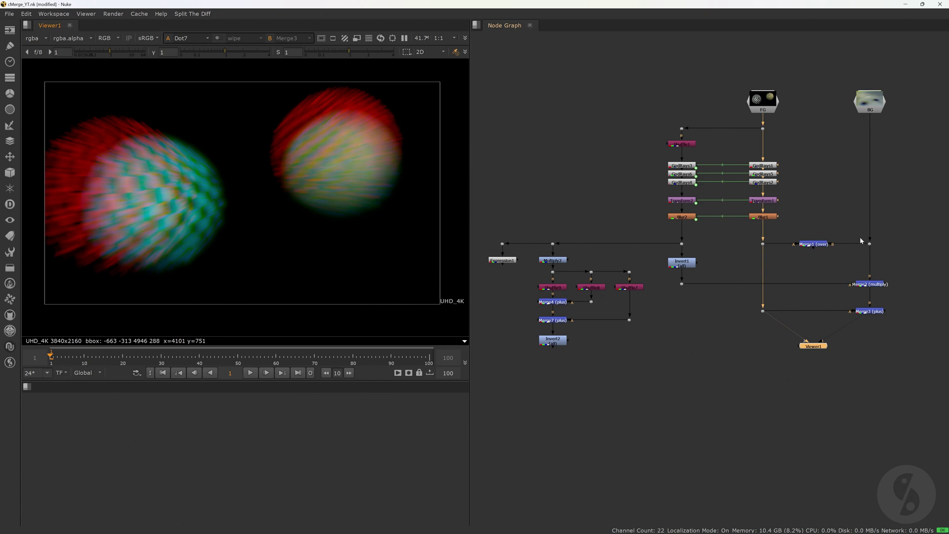
- View the output of Merge2 (multiply) and then the final composite at Merge3 (plus)
{"action": "left_click", "coordinate": [869, 284]}
{"action": "key", "text": "2"}
{"action": "left_click", "coordinate": [865, 311]}
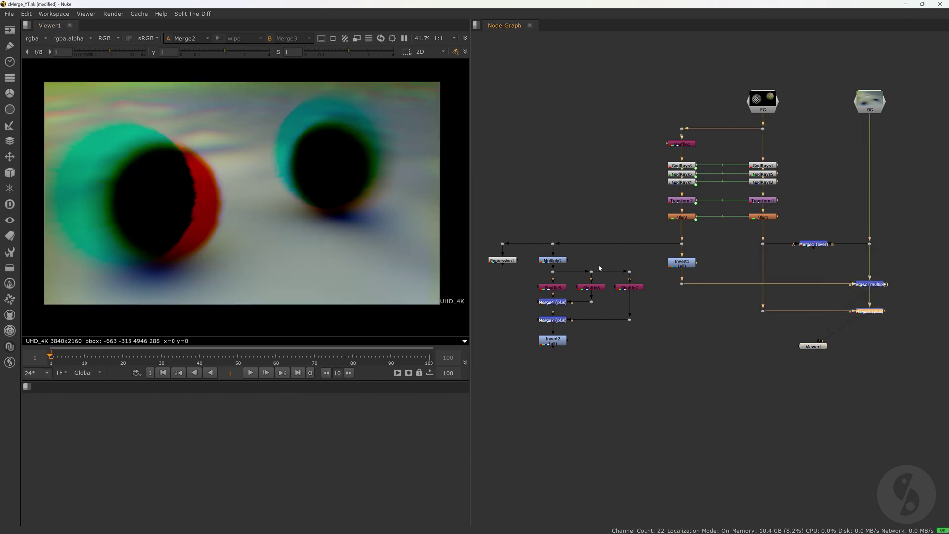
{"action": "key", "text": "2"}
{"action": "left_click", "coordinate": [531, 207]}
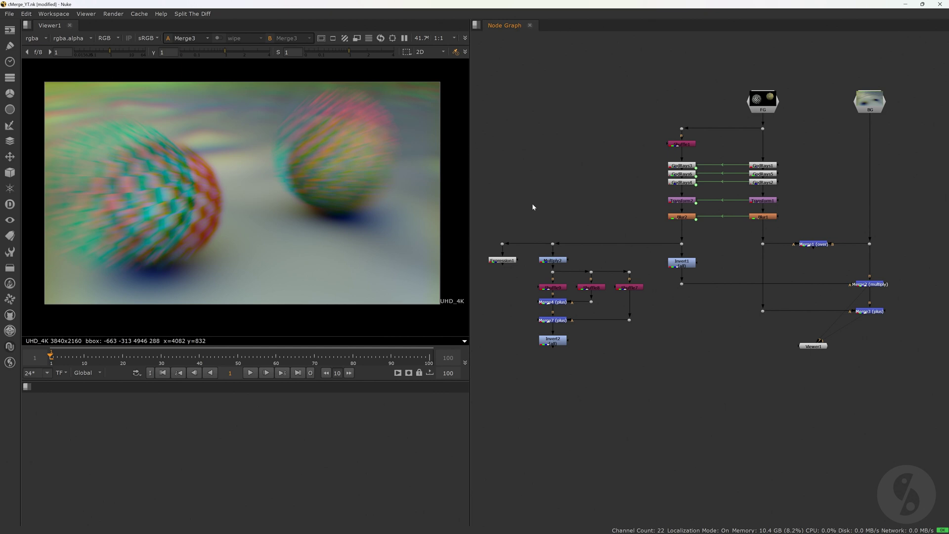
- View the per-channel alpha at the dot below Blur2, isolate its colour channels, and return to RGB
{"action": "key", "text": "1"}
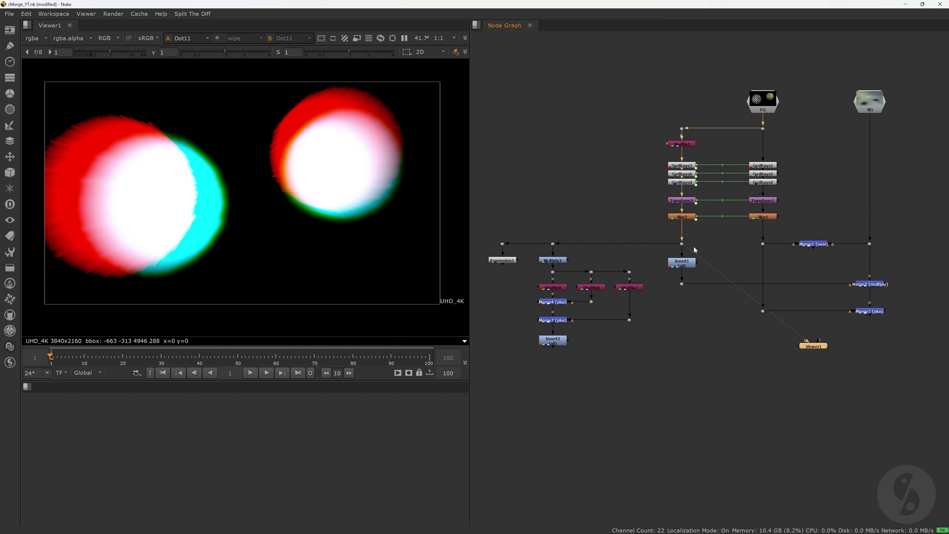
{"action": "key", "text": "r"}
{"action": "key", "text": "g"}
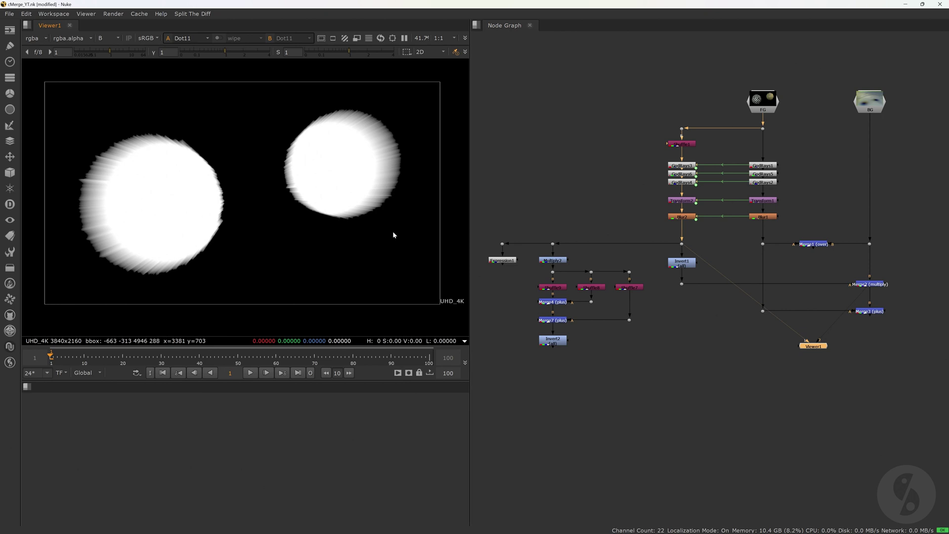
{"action": "key", "text": "g"}
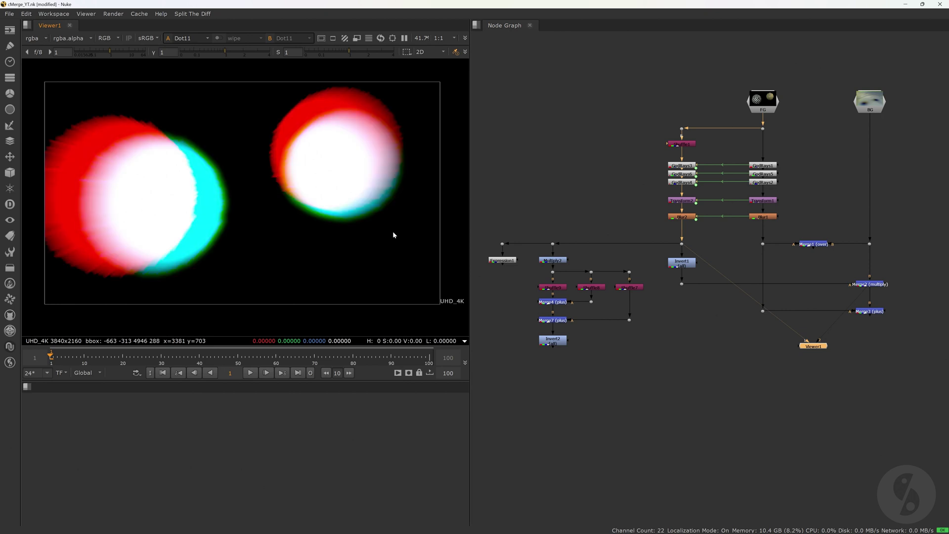
- Set Multiply2's value to 1/3 and view its output
{"action": "left_click", "coordinate": [562, 262]}
{"action": "double_click", "coordinate": [562, 261]}
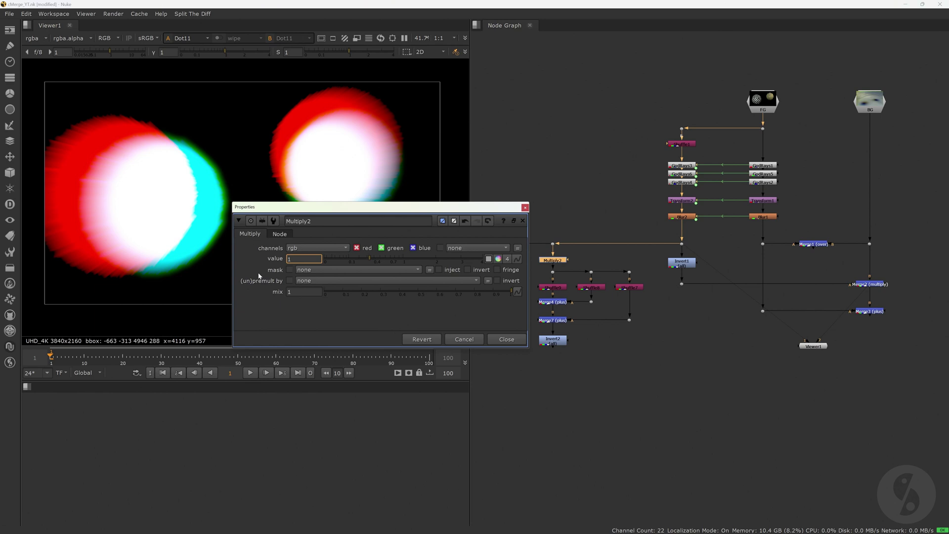
{"action": "type", "text": "/3"}
{"action": "key", "text": "Return"}
{"action": "left_click", "coordinate": [507, 340]}
{"action": "key", "text": "1"}
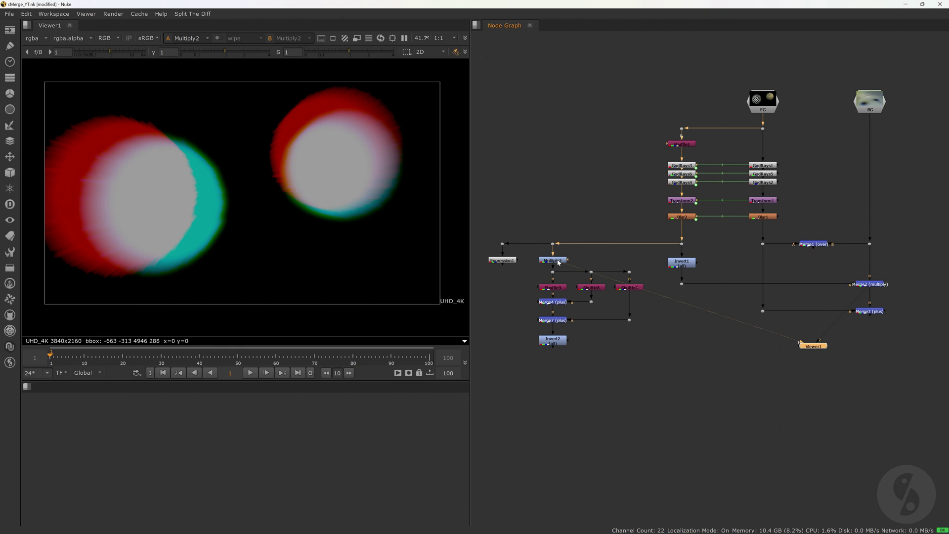
- View the outputs of the three Shuffle nodes below Multiply2 one after another
{"action": "left_click", "coordinate": [536, 275]}
{"action": "left_click", "coordinate": [550, 288]}
{"action": "key", "text": "1"}
{"action": "left_click", "coordinate": [584, 289]}
{"action": "key", "text": "1"}
{"action": "left_click", "coordinate": [629, 289]}
{"action": "key", "text": "1"}
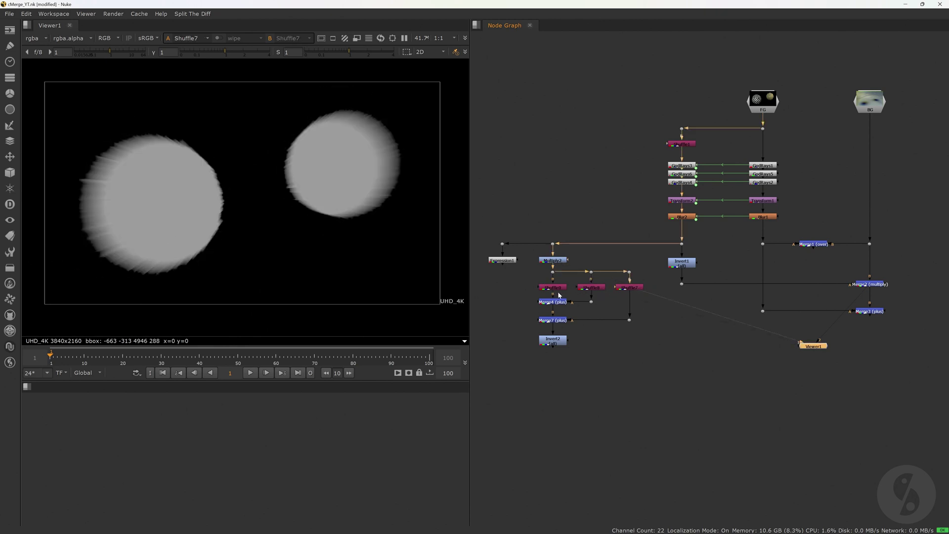
- View how the shuffled channels add up at Merge4 (plus) and Merge7 (plus)
{"action": "left_click", "coordinate": [544, 320]}
{"action": "key", "text": "1"}
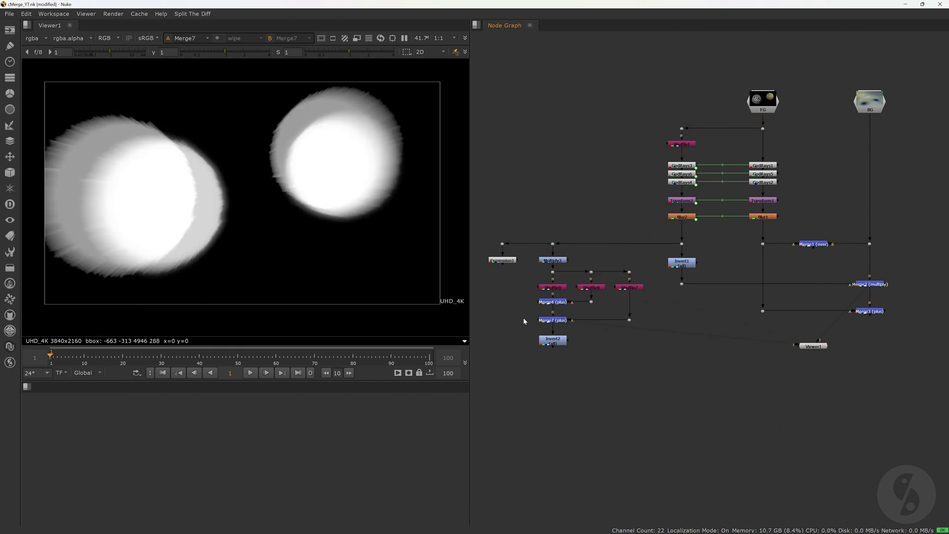
{"action": "left_click", "coordinate": [552, 302]}
{"action": "key", "text": "1"}
{"action": "left_click", "coordinate": [561, 320]}
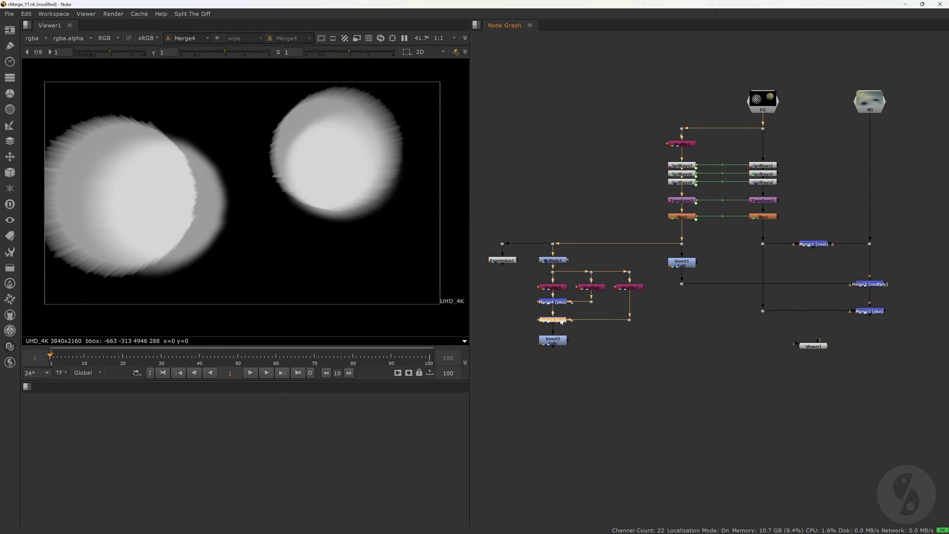
{"action": "key", "text": "1"}
{"action": "left_click", "coordinate": [528, 335]}
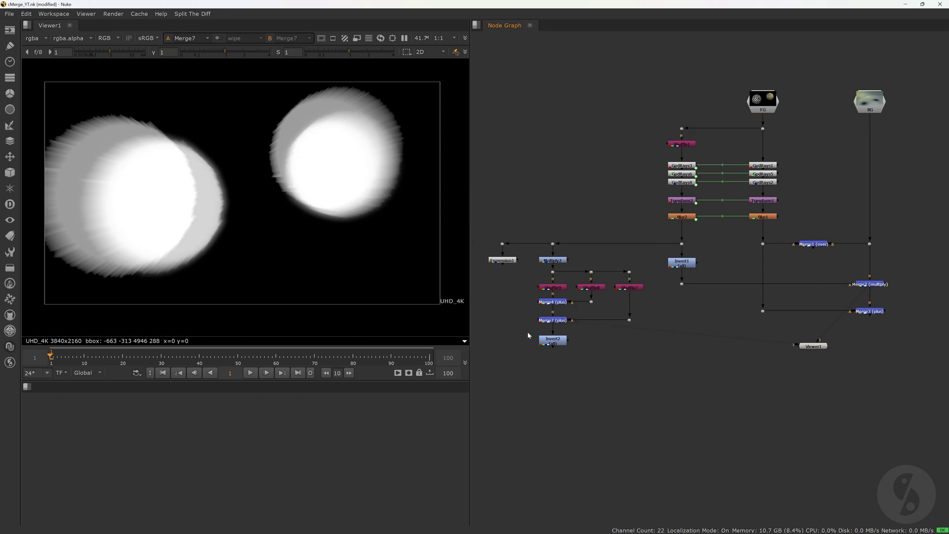
- Inspect the red, green and blue weighting formulas in Expression1
{"action": "double_click", "coordinate": [511, 263]}
{"action": "left_click_drag", "start_coordinate": [504, 187], "coordinate": [715, 112]}
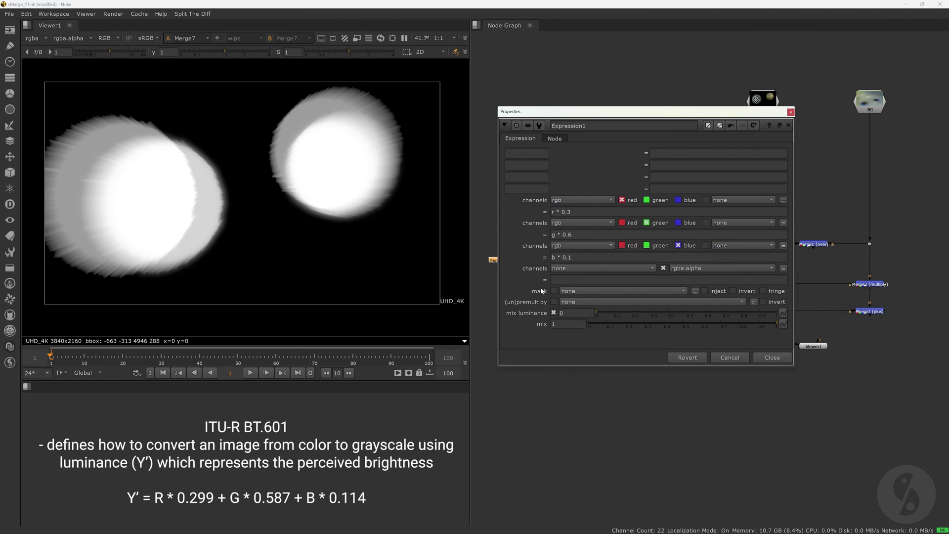
{"action": "left_click", "coordinate": [772, 358]}
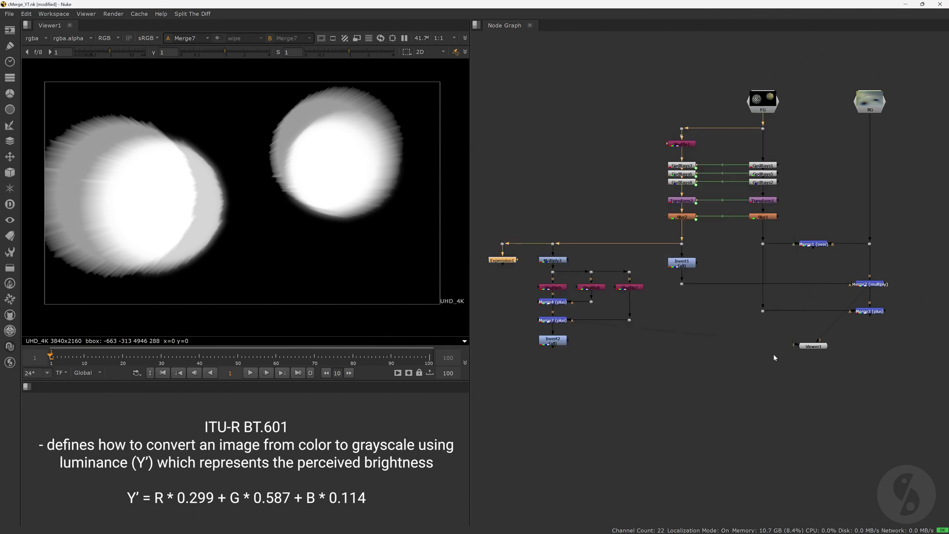
- Compare the output of Expression1 with the output of Multiply2 in the viewer
{"action": "key", "text": "1"}
{"action": "left_click", "coordinate": [552, 260]}
{"action": "key", "text": "1"}
{"action": "left_click", "coordinate": [505, 262]}
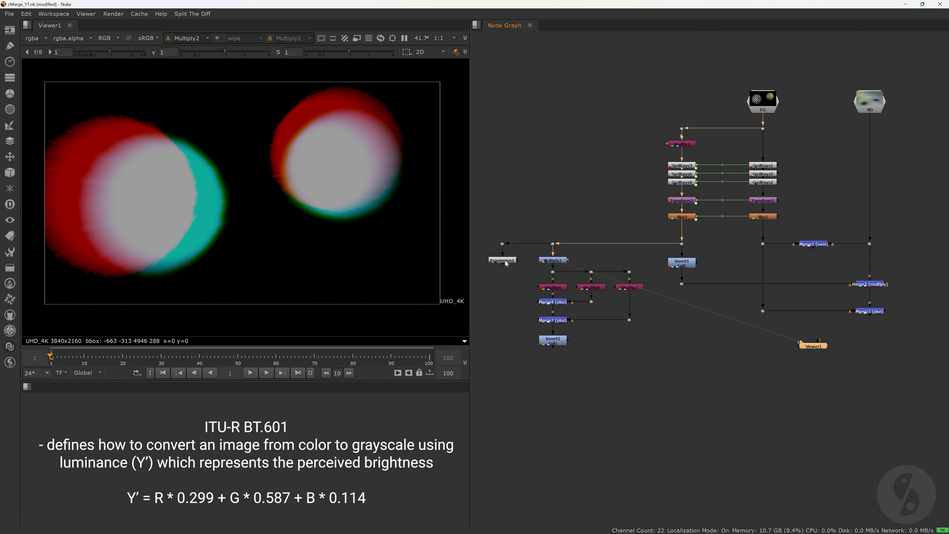
{"action": "key", "text": "1"}
{"action": "left_click", "coordinate": [526, 259]}
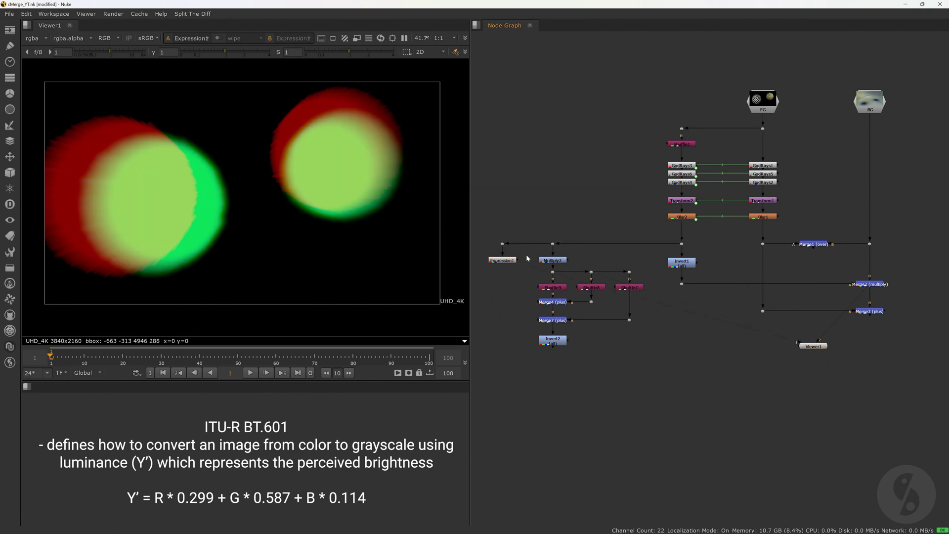
- View the inverted combined alpha at Invert2
{"action": "left_click", "coordinate": [563, 343]}
{"action": "key", "text": "1"}
{"action": "left_click", "coordinate": [672, 322]}
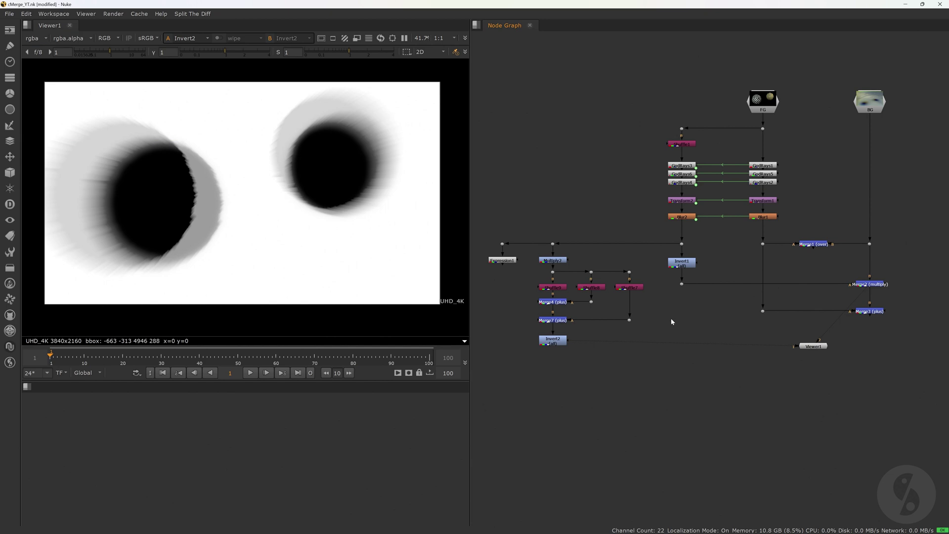
- View Merge2 (multiply) and rewire its A input from the dot below Invert1 to Invert2
{"action": "left_click_drag", "start_coordinate": [846, 285], "coordinate": [682, 285]}
{"action": "left_click", "coordinate": [883, 285]}
{"action": "key", "text": "1"}
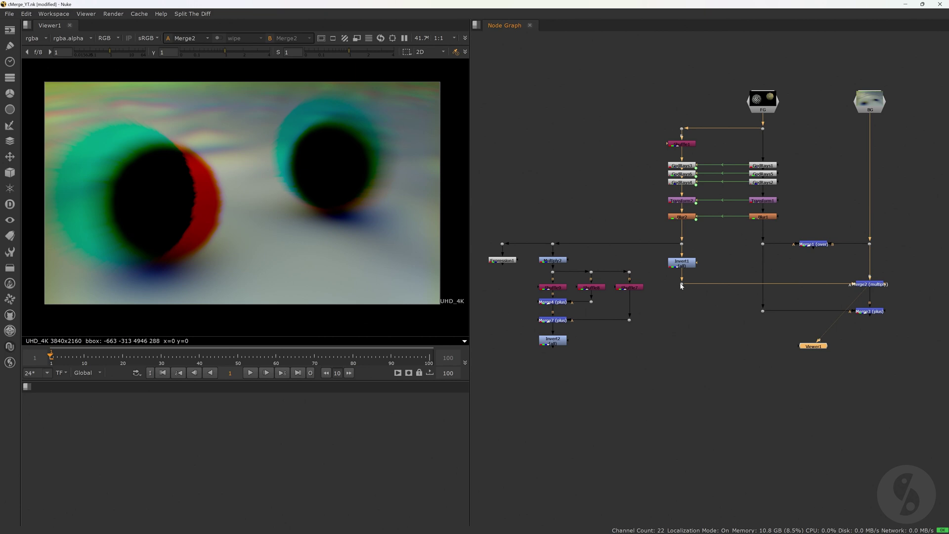
{"action": "left_click_drag", "start_coordinate": [681, 285], "coordinate": [565, 341]}
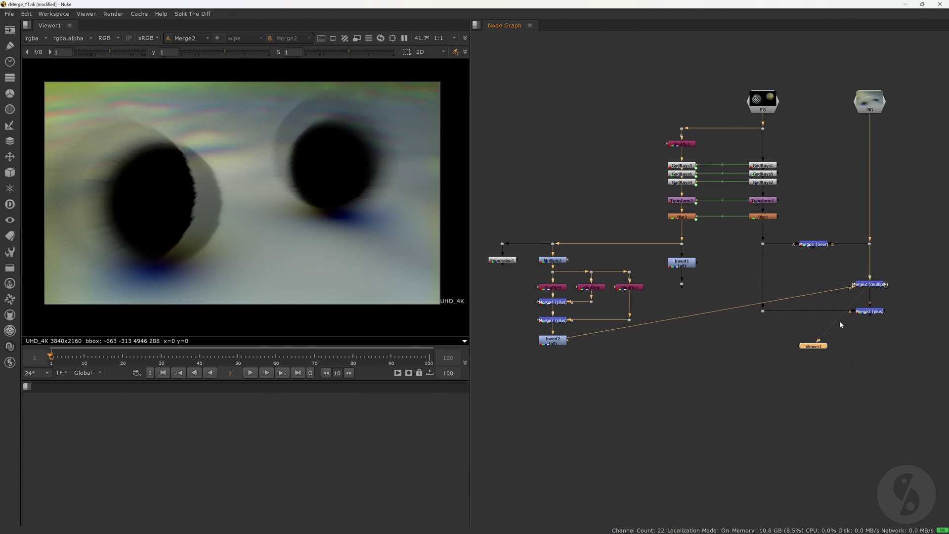
{"action": "left_click_drag", "start_coordinate": [839, 321], "coordinate": [565, 343]}
- Compare the rewired composite at Merge3 (plus) with the distorted foreground at the dot feeding it
{"action": "left_click_drag", "start_coordinate": [720, 289], "coordinate": [769, 321]}
{"action": "key", "text": "2"}
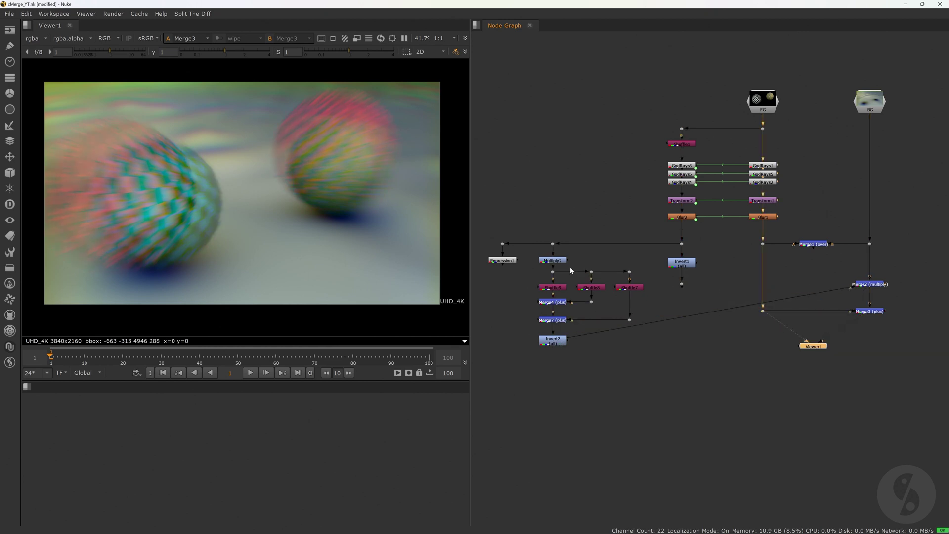
{"action": "key", "text": "1"}
{"action": "key", "text": "2"}
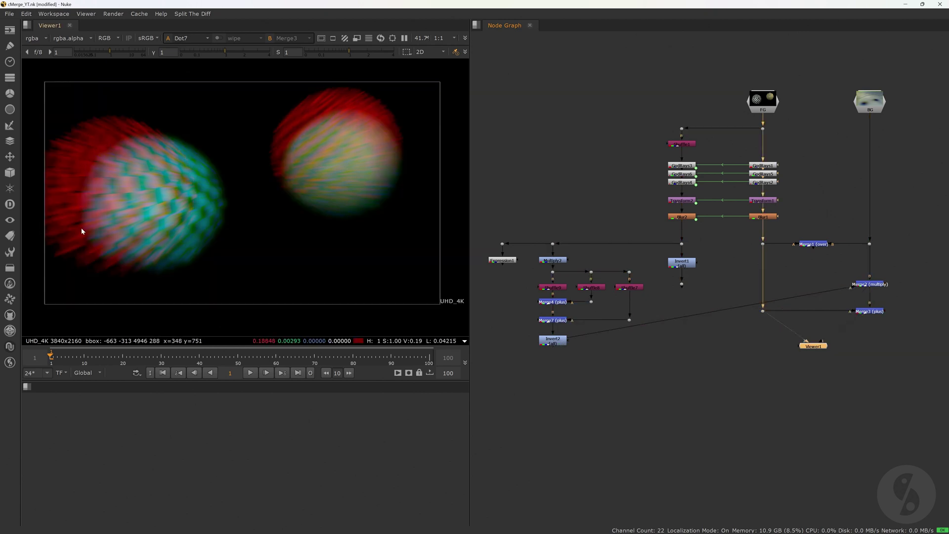
- View Merge3 (plus), rewire Merge2's A input to the dot below Invert1, and inspect the composite's red, green and blue channels
{"action": "key", "text": "1"}
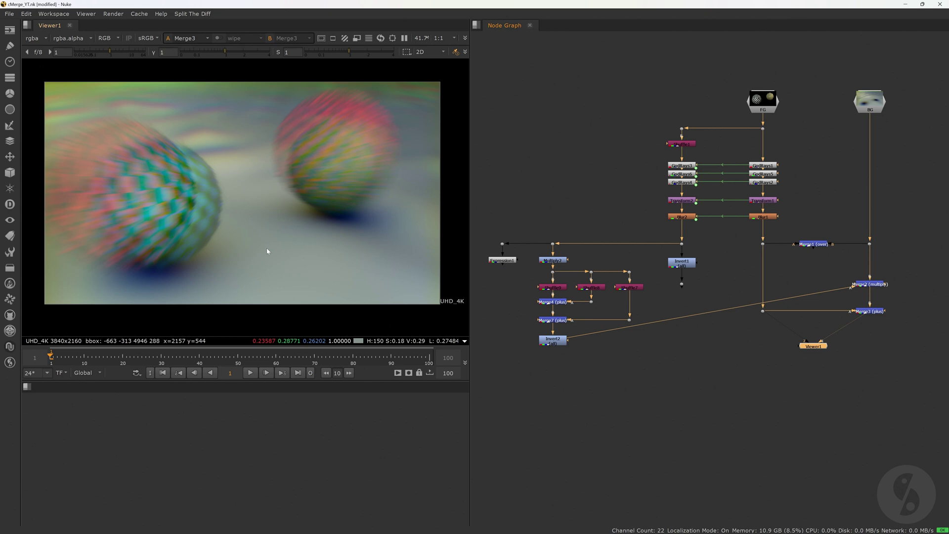
{"action": "left_click_drag", "start_coordinate": [576, 336], "coordinate": [682, 285]}
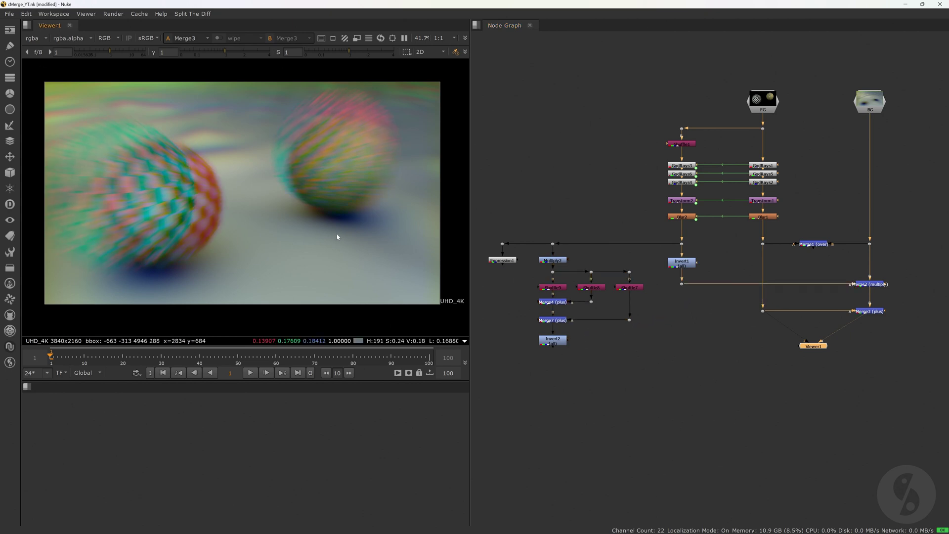
{"action": "key", "text": "r"}
{"action": "key", "text": "g"}
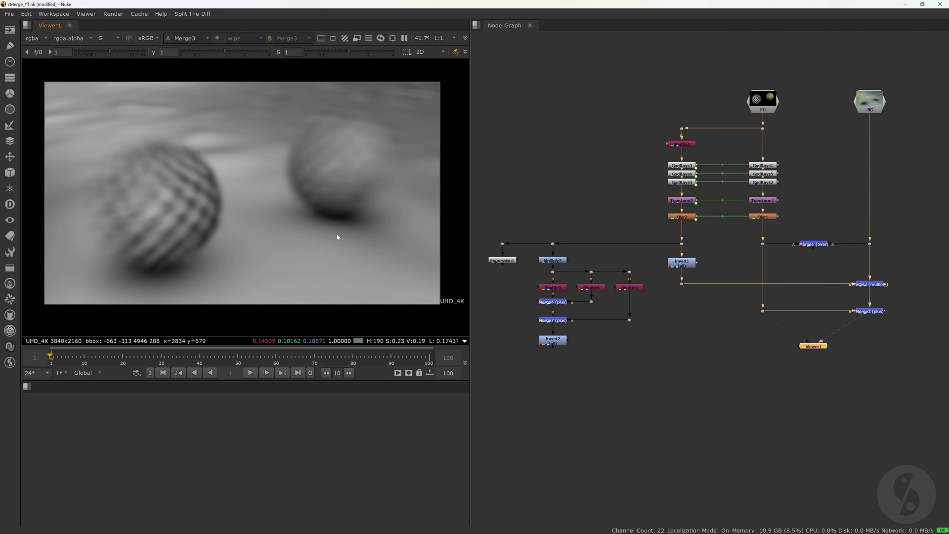
{"action": "key", "text": "b"}
{"action": "key", "text": "b"}
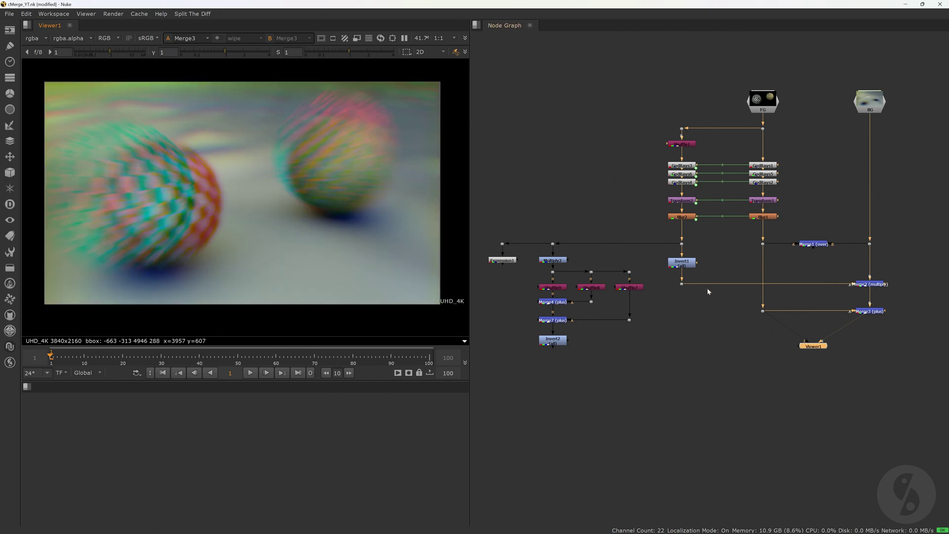
- Reconnect Merge2's A input to Invert2 and inspect the composite's red, green and blue channels one by one
{"action": "left_click_drag", "start_coordinate": [702, 284], "coordinate": [553, 343]}
{"action": "key", "text": "r"}
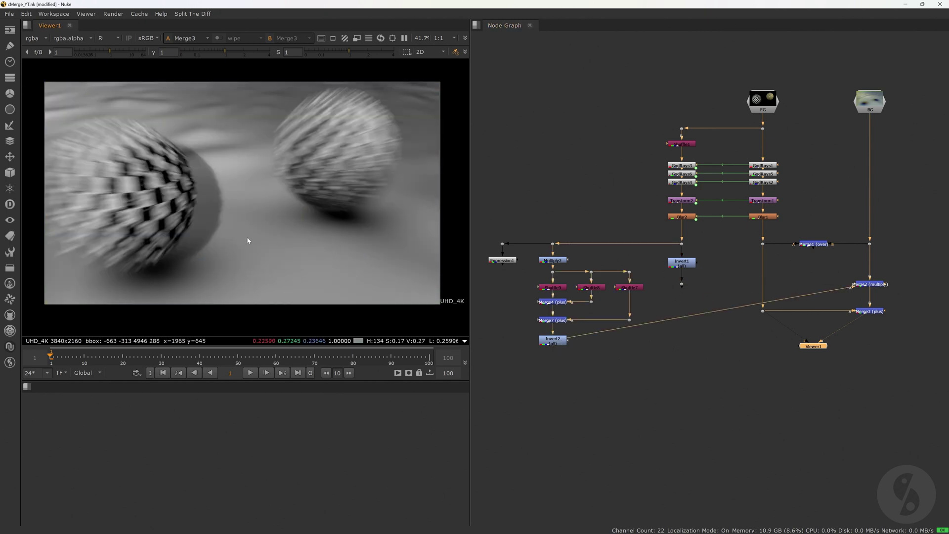
{"action": "key", "text": "g"}
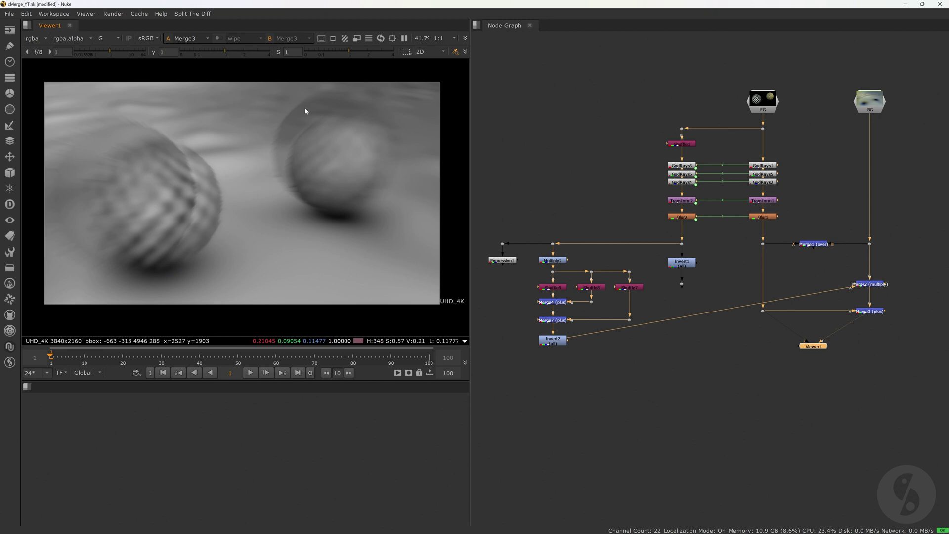
{"action": "key", "text": "b"}
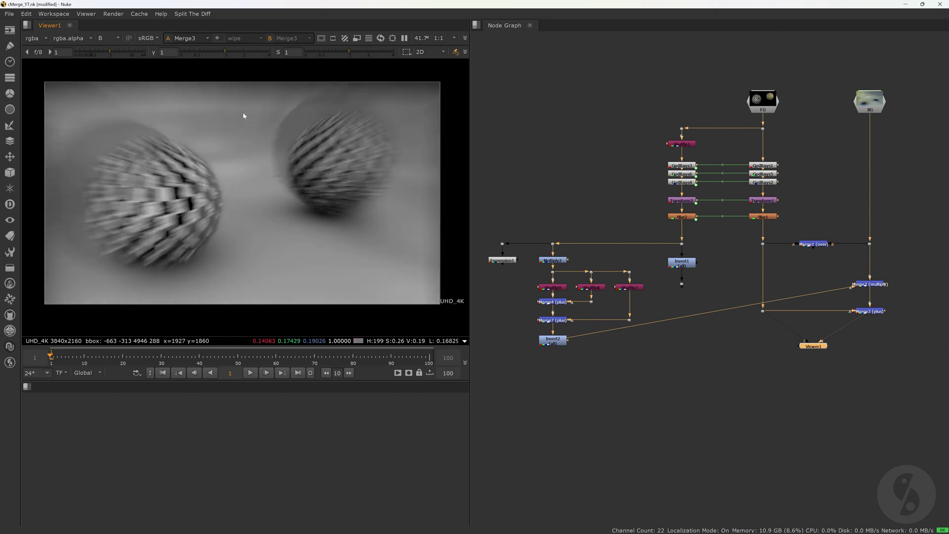
{"action": "key", "text": "b"}
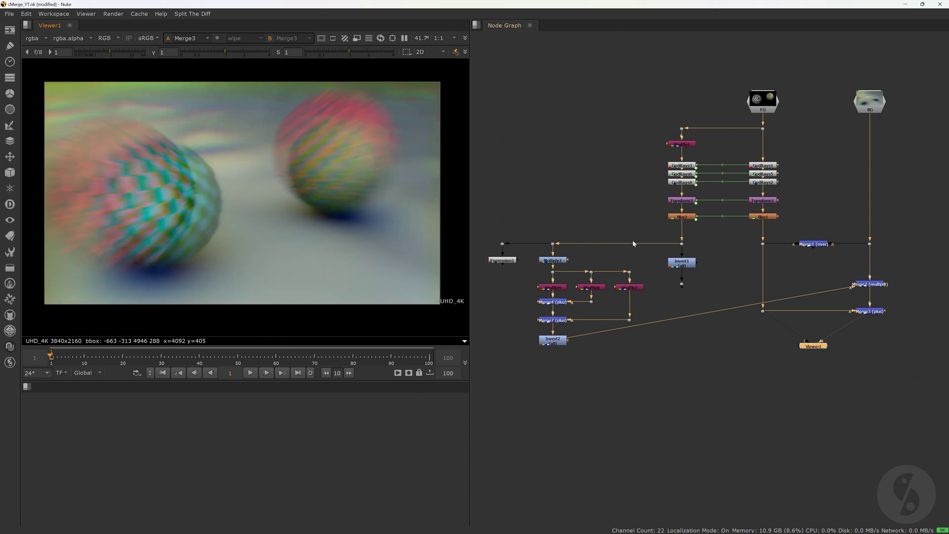
- View the distorted foreground at the dot feeding Merge1 (over)
{"action": "left_click", "coordinate": [762, 244]}
{"action": "key", "text": "1"}
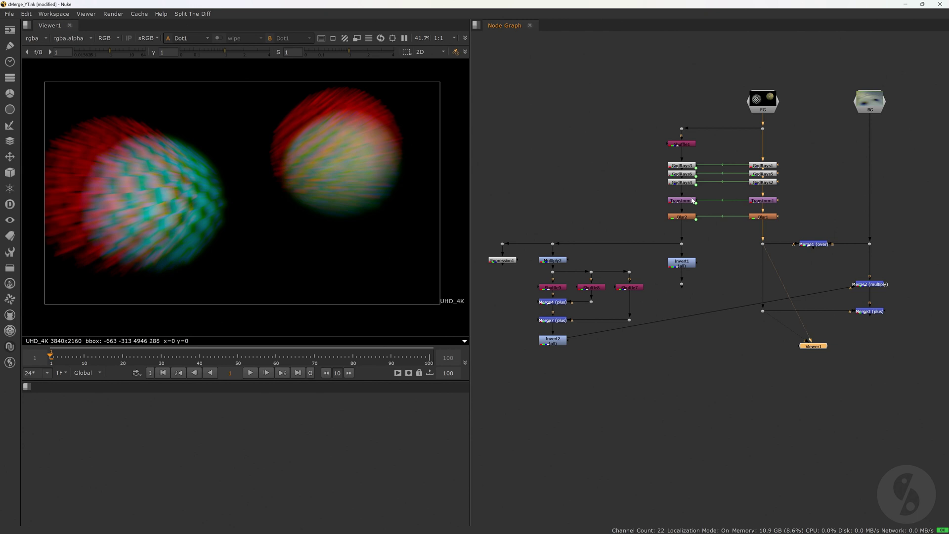
{"action": "left_click", "coordinate": [803, 160]}
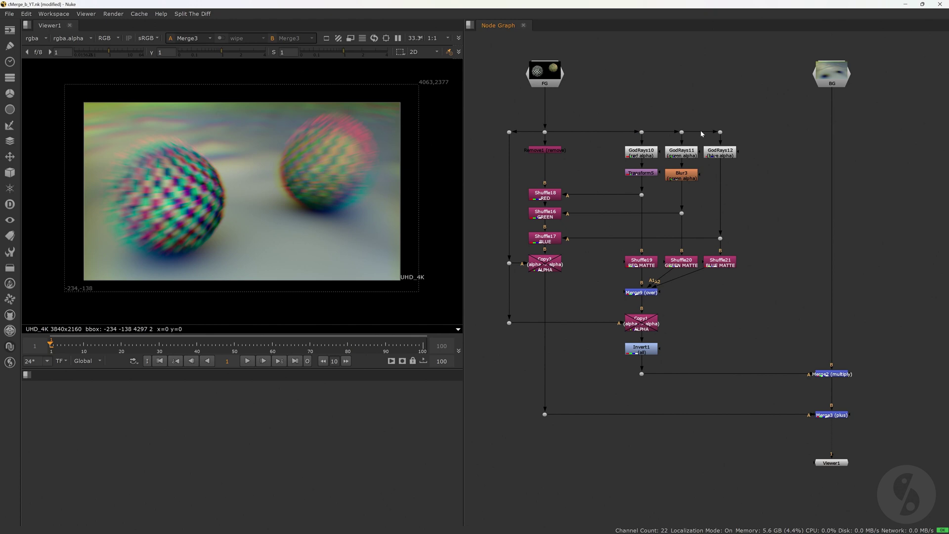
- View the red branch in turn at the dot above GodRays10, at GodRays10 and at Transform5
{"action": "left_click_drag", "start_coordinate": [652, 138], "coordinate": [653, 139]}
{"action": "key", "text": "1"}
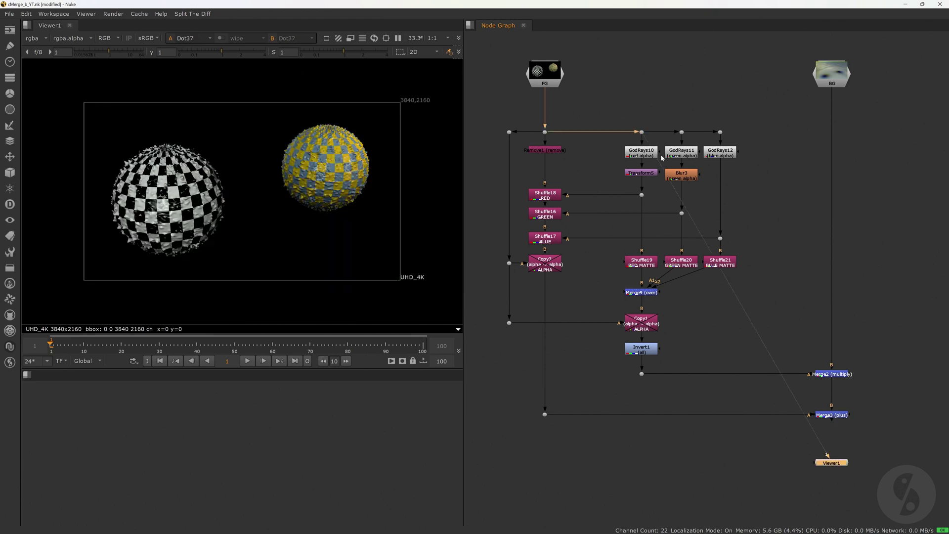
{"action": "left_click", "coordinate": [644, 157]}
{"action": "key", "text": "1"}
{"action": "left_click", "coordinate": [650, 174]}
{"action": "key", "text": "1"}
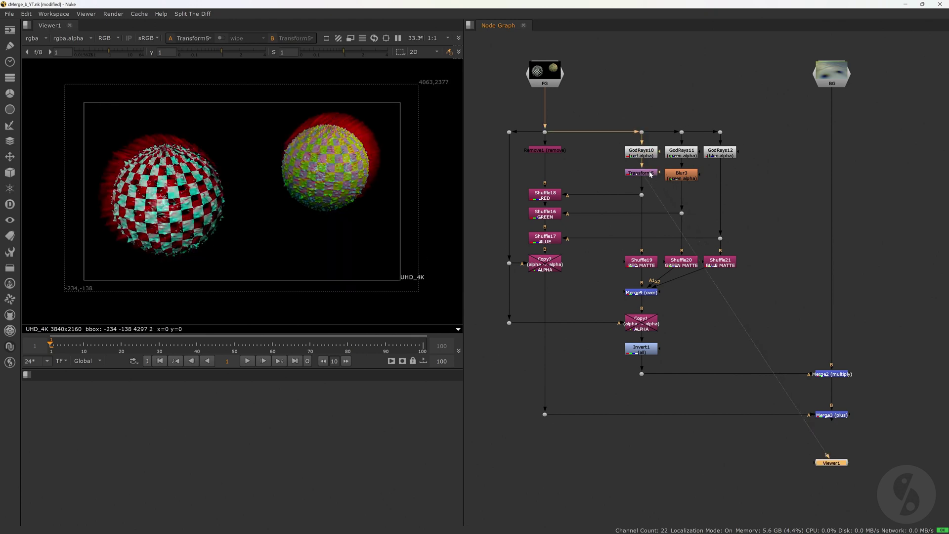
- View the green branch at GodRays11 and Blur3
{"action": "left_click", "coordinate": [685, 153]}
{"action": "key", "text": "1"}
{"action": "left_click", "coordinate": [688, 177]}
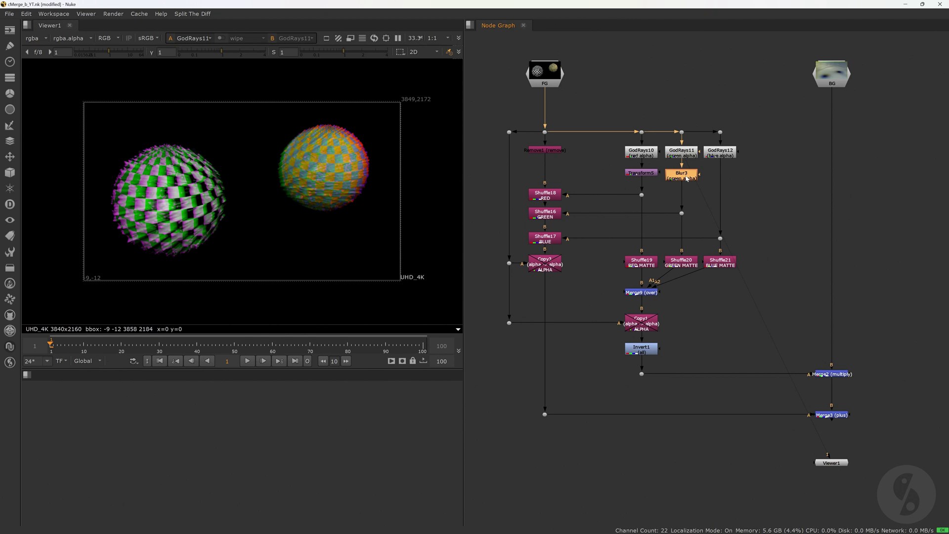
{"action": "key", "text": "1"}
- View the blue branch at its upper dot and at GodRays12
{"action": "left_click_drag", "start_coordinate": [737, 115], "coordinate": [712, 148]}
{"action": "key", "text": "1"}
{"action": "left_click", "coordinate": [726, 156]}
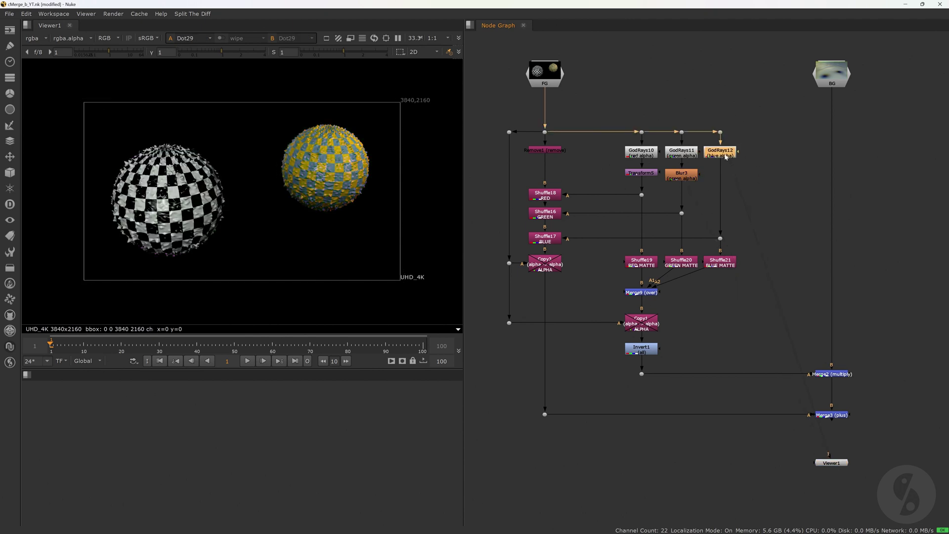
{"action": "key", "text": "1"}
{"action": "left_click", "coordinate": [775, 154]}
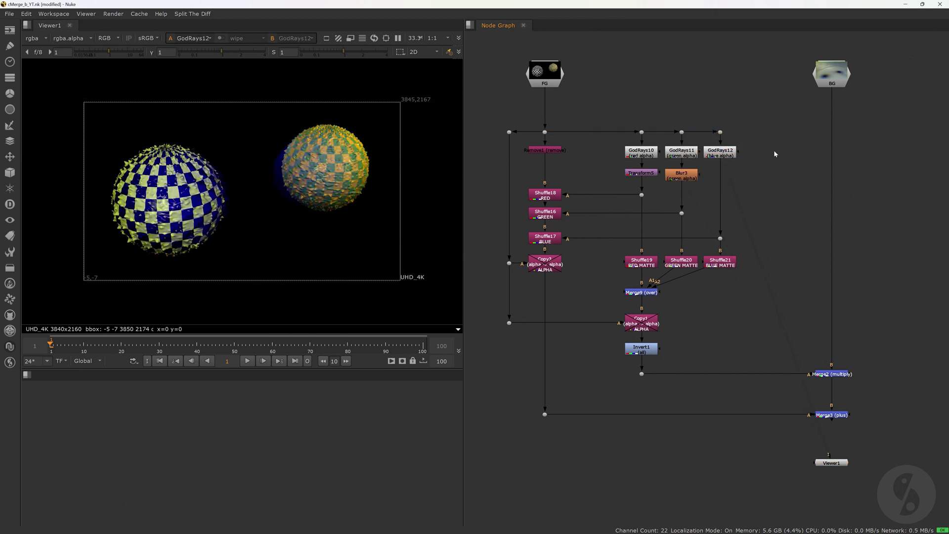
- Check the channel settings of GodRays10 and GodRays11, closing each node's properties
{"action": "double_click", "coordinate": [643, 152]}
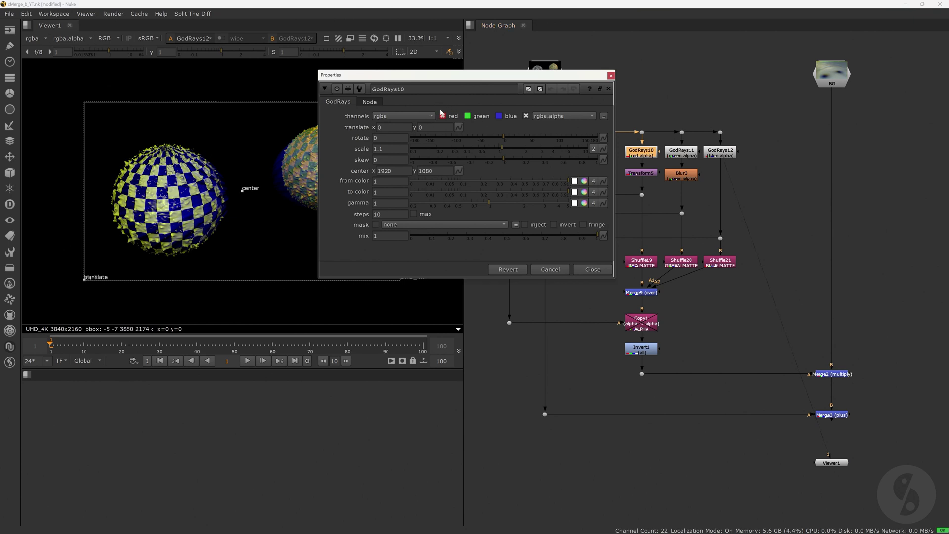
{"action": "left_click", "coordinate": [611, 75]}
{"action": "double_click", "coordinate": [673, 150]}
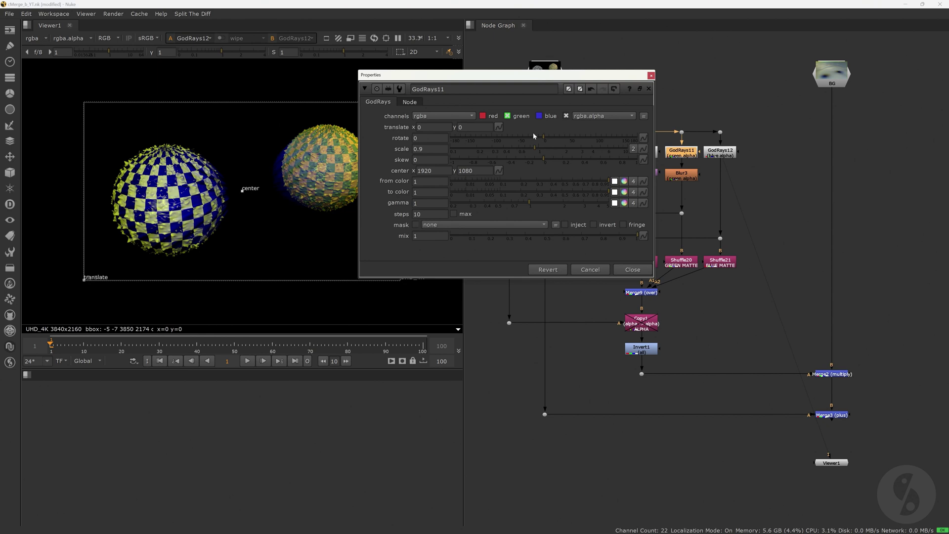
{"action": "left_click", "coordinate": [651, 76]}
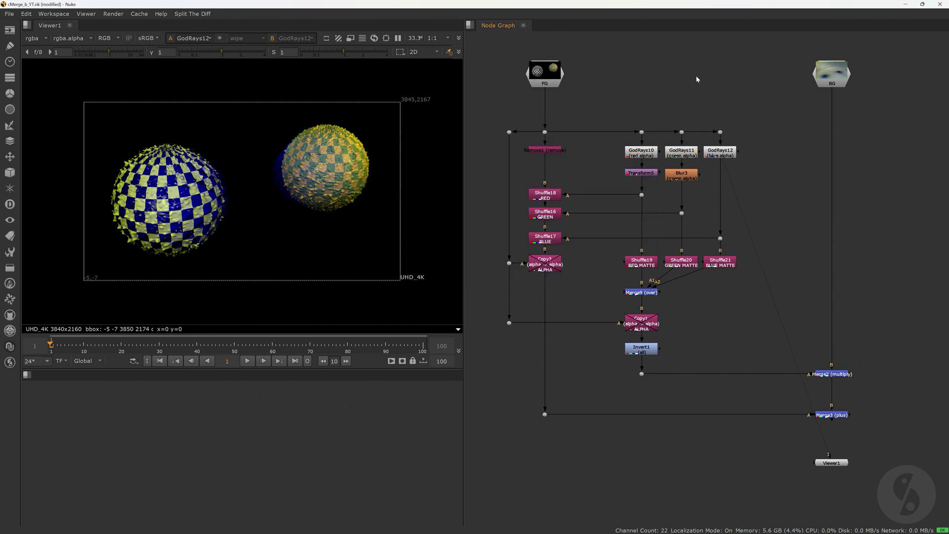
- Check how Shuffle19, Shuffle20 and Shuffle21 route the alpha into the colour channels, and close their properties
{"action": "double_click", "coordinate": [645, 267]}
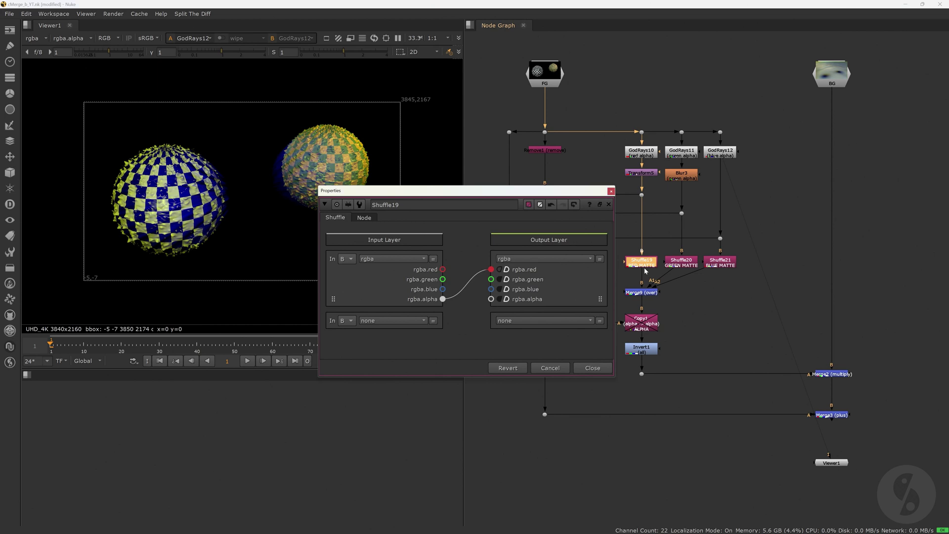
{"action": "double_click", "coordinate": [682, 262]}
{"action": "double_click", "coordinate": [720, 262]}
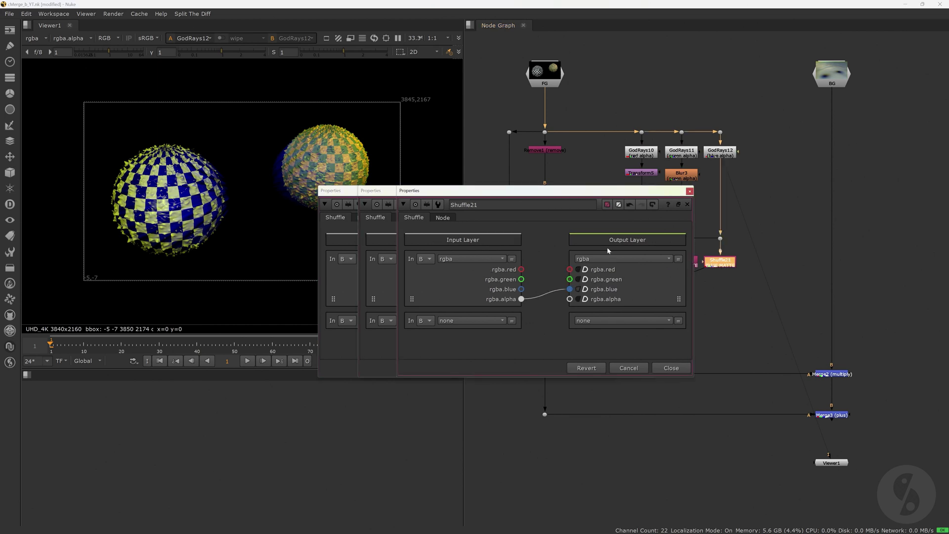
{"action": "left_click", "coordinate": [690, 191]}
{"action": "left_click", "coordinate": [651, 192]}
{"action": "left_click", "coordinate": [613, 192]}
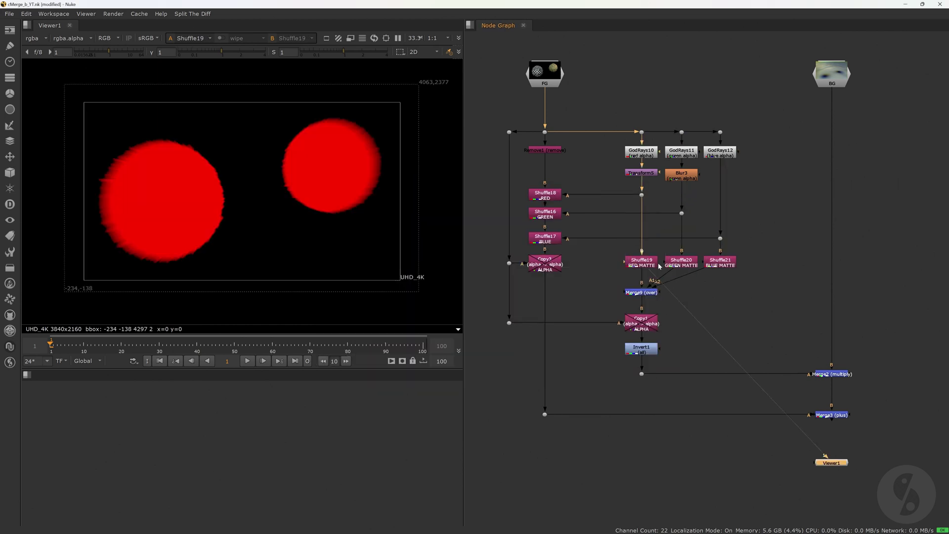
- View the red matte at Shuffle19 and the combined mattes at Merge9 (over)
{"action": "key", "text": "1"}
{"action": "left_click", "coordinate": [644, 293]}
{"action": "key", "text": "1"}
{"action": "left_click", "coordinate": [557, 163]}
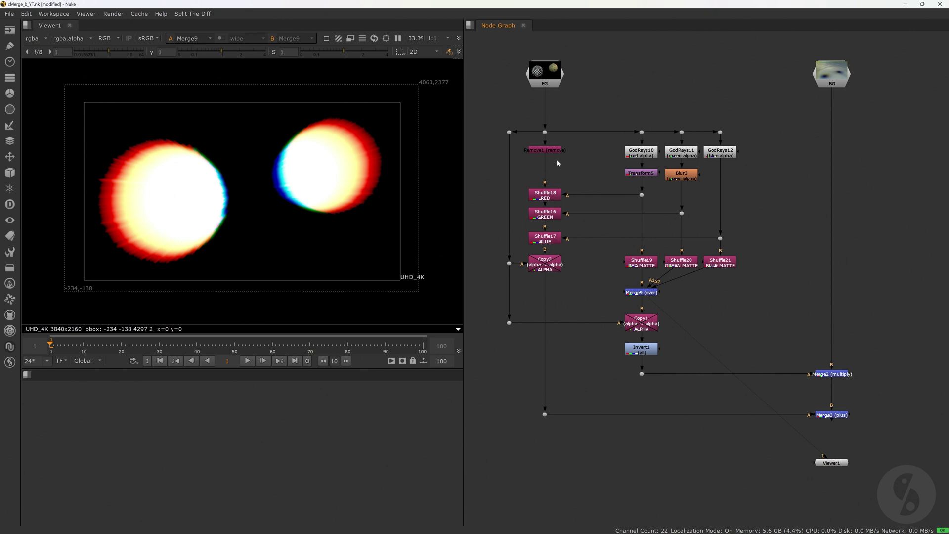
- View the original foreground at the dot below FG and the output of Remove1
{"action": "left_click", "coordinate": [545, 132]}
{"action": "key", "text": "1"}
{"action": "left_click", "coordinate": [553, 150]}
{"action": "key", "text": "1"}
- View the foreground being rebuilt channel by channel at Shuffle18, Shuffle16 and Shuffle17
{"action": "left_click", "coordinate": [551, 194]}
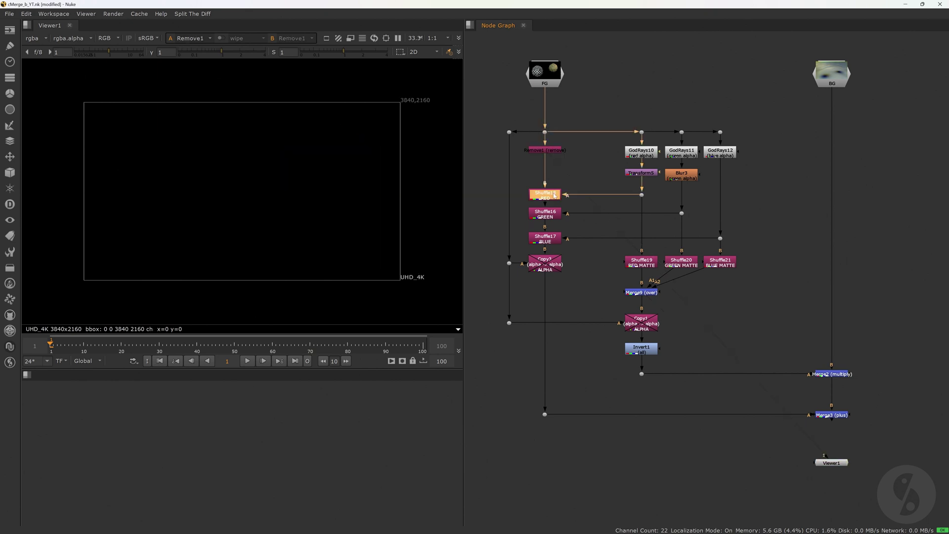
{"action": "key", "text": "1"}
{"action": "left_click", "coordinate": [554, 212]}
{"action": "key", "text": "1"}
{"action": "left_click", "coordinate": [546, 238]}
{"action": "key", "text": "1"}
{"action": "left_click", "coordinate": [586, 294]}
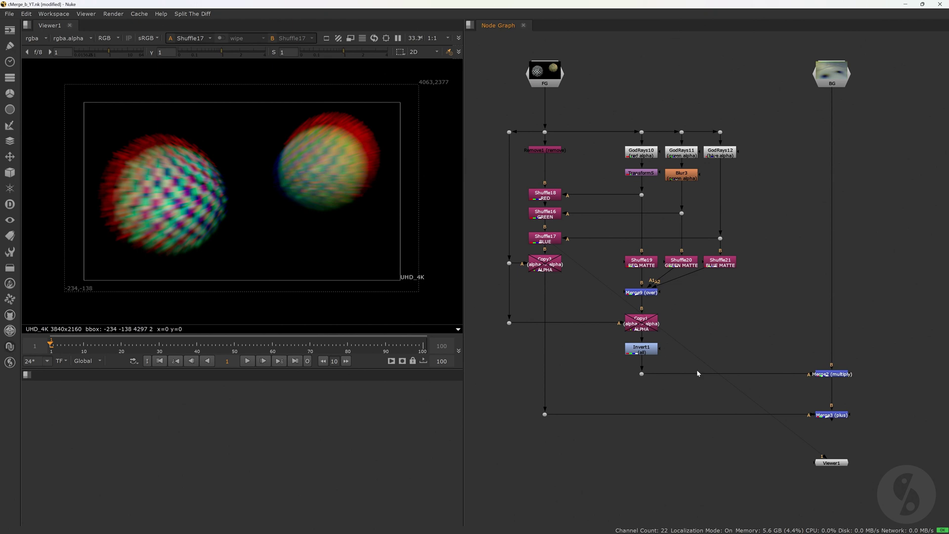
- View the final composite at Merge3 (plus) and toggle its alpha channel
{"action": "left_click_drag", "start_coordinate": [782, 394], "coordinate": [859, 431]}
{"action": "key", "text": "1"}
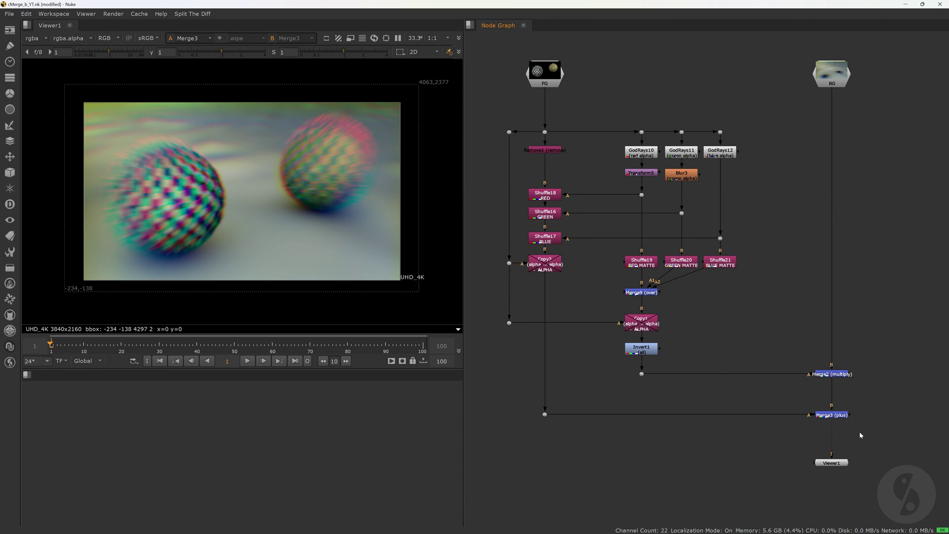
{"action": "key", "text": "a"}
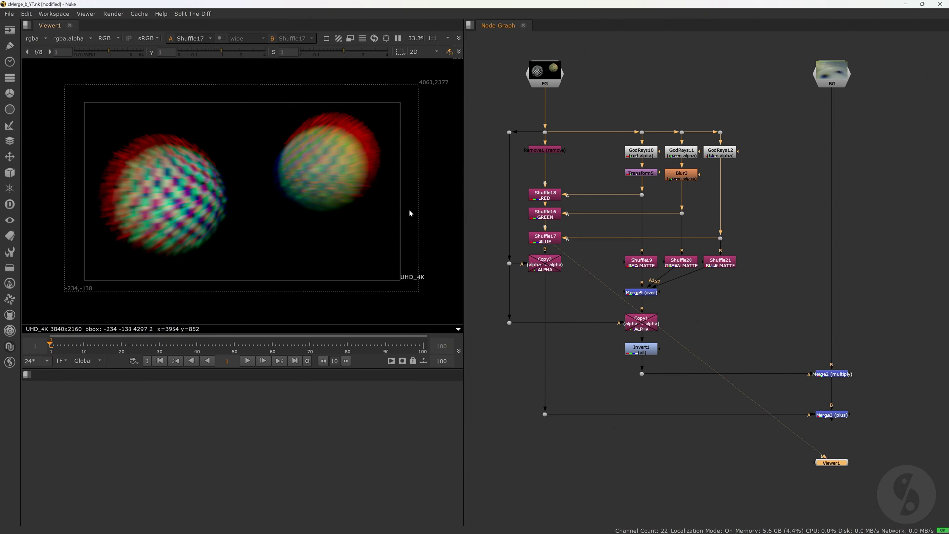
- Enable the Copy3 and Copy1 nodes that bring in the original FG alpha, viewing the alpha at Copy3
{"action": "left_click", "coordinate": [552, 265]}
{"action": "key", "text": "1"}
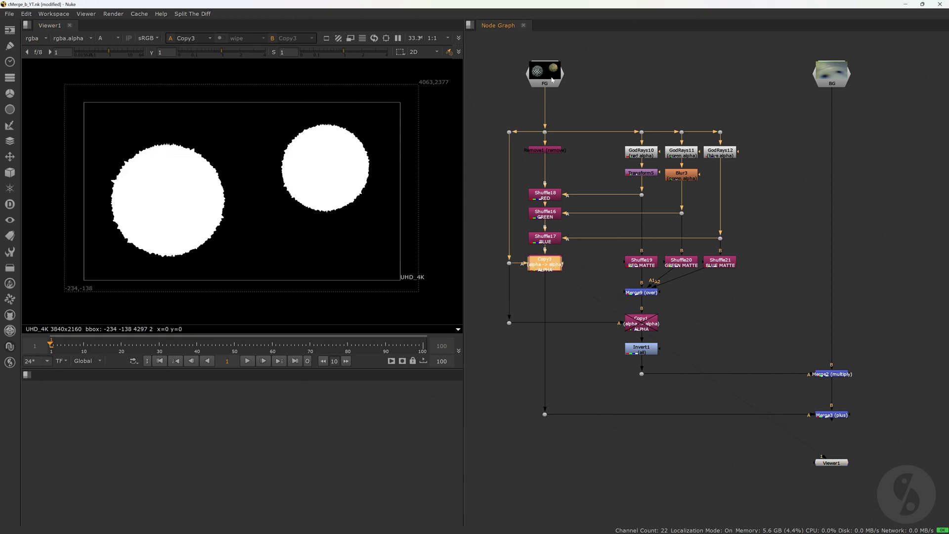
{"action": "left_click", "coordinate": [641, 324]}
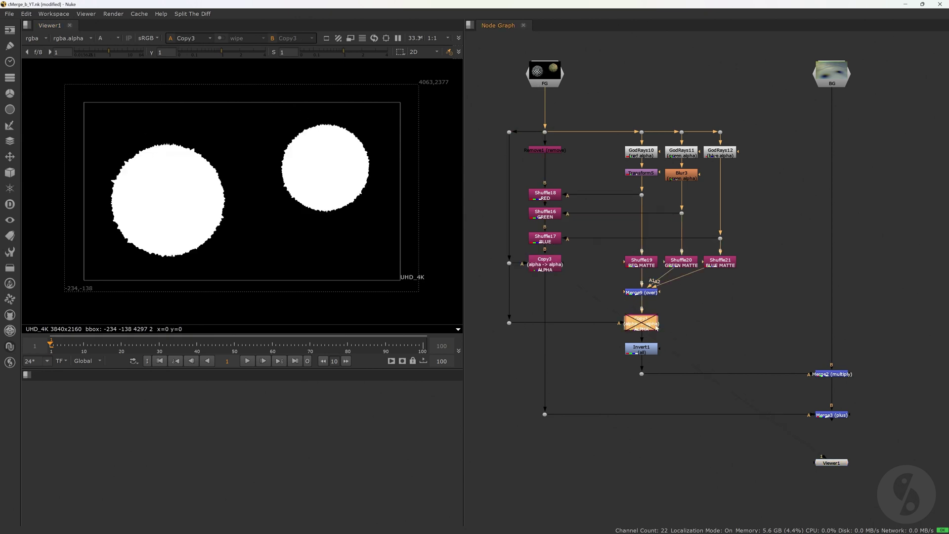
{"action": "key", "text": "d"}
{"action": "left_click", "coordinate": [701, 329]}
- View the inverted alpha at the dot below Invert1, and compare alpha and colour at Merge2 (multiply)
{"action": "left_click", "coordinate": [642, 374]}
{"action": "key", "text": "1"}
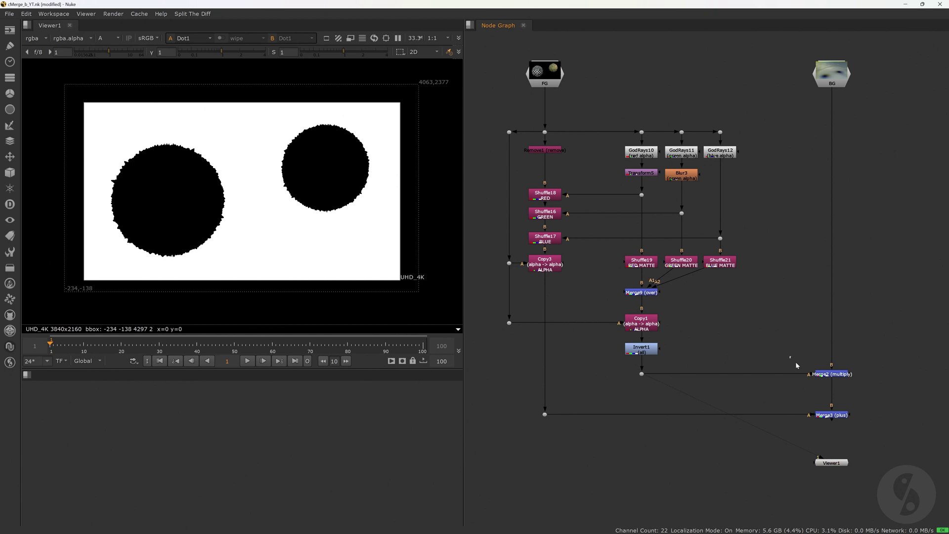
{"action": "left_click", "coordinate": [825, 374]}
{"action": "key", "text": "1"}
{"action": "key", "text": "a"}
- Compare alpha and colour at the foreground dot feeding Merge3 and at Merge3 (plus) itself
{"action": "key", "text": "a"}
{"action": "key", "text": "a"}
{"action": "key", "text": "a"}
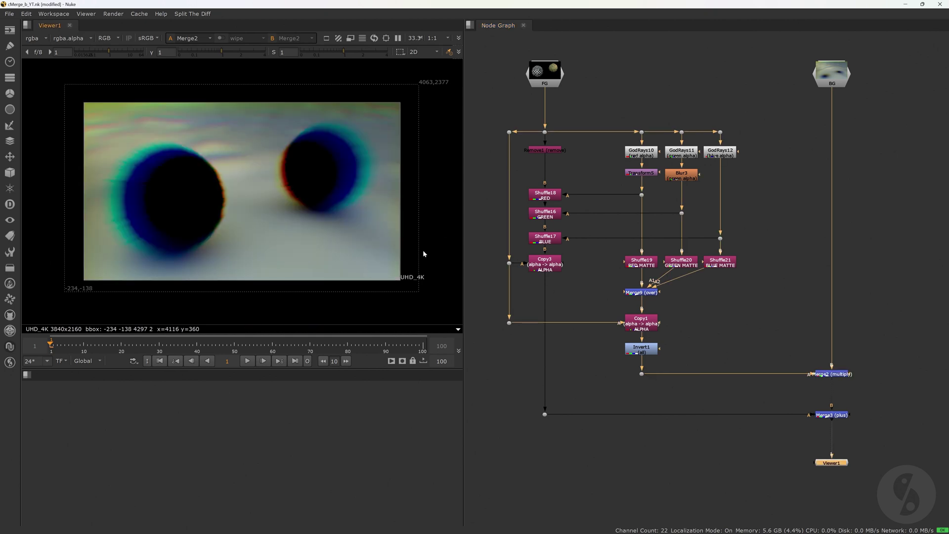
{"action": "left_click", "coordinate": [545, 414]}
{"action": "key", "text": "1"}
{"action": "key", "text": "a"}
{"action": "key", "text": "a"}
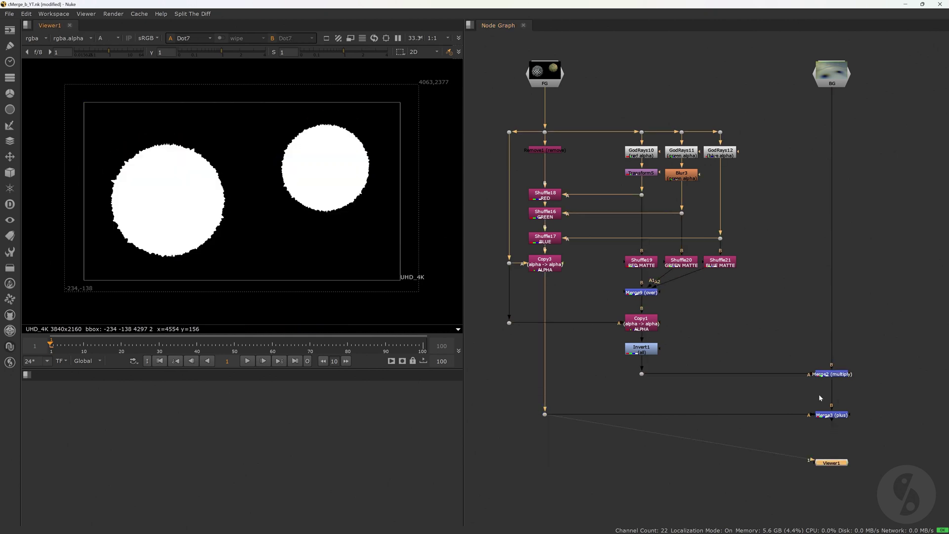
{"action": "left_click", "coordinate": [832, 415]}
{"action": "key", "text": "1"}
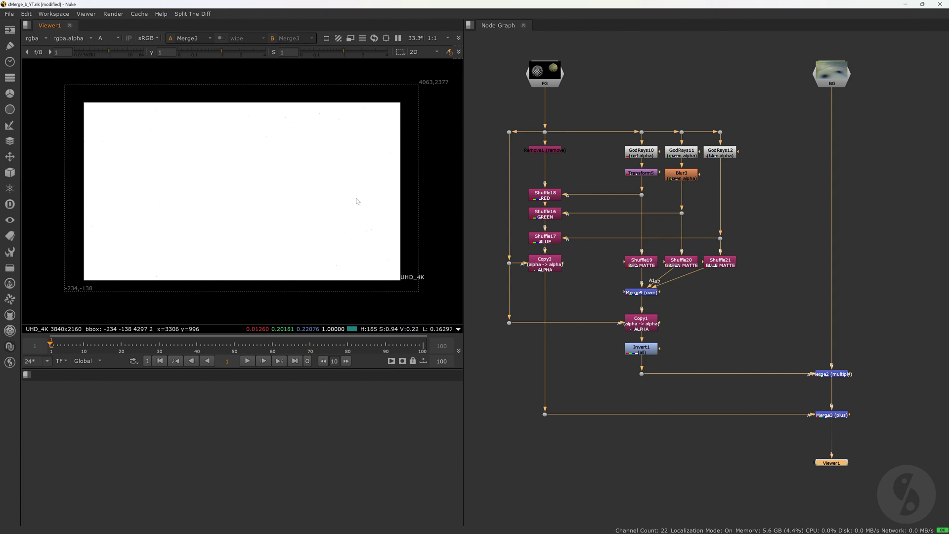
{"action": "key", "text": "a"}
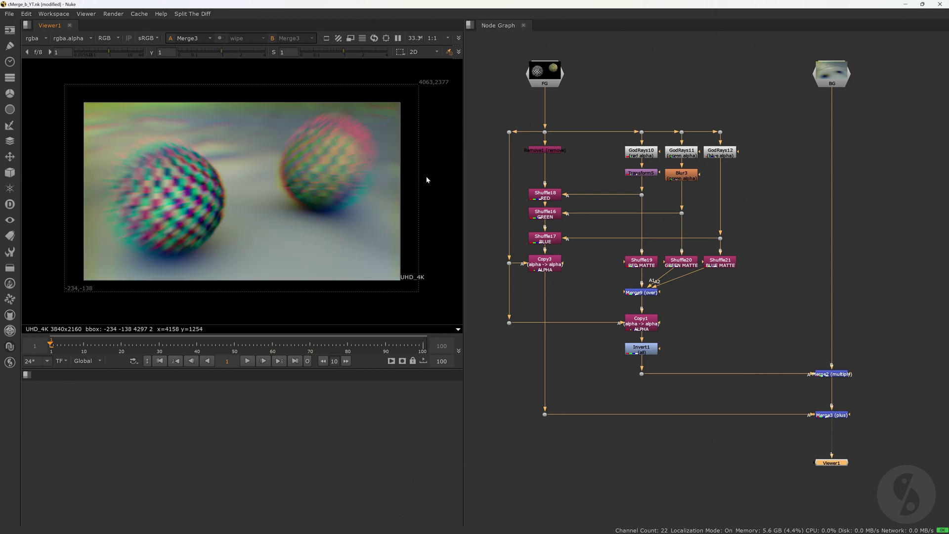
- Disable the Copy3 and Copy1 alpha nodes again
{"action": "left_click", "coordinate": [545, 263]}
{"action": "left_click", "coordinate": [641, 323], "text": "shift"}
{"action": "key", "text": "d"}
- View the BG plate and check its alpha channel against its colour
{"action": "left_click", "coordinate": [832, 77]}
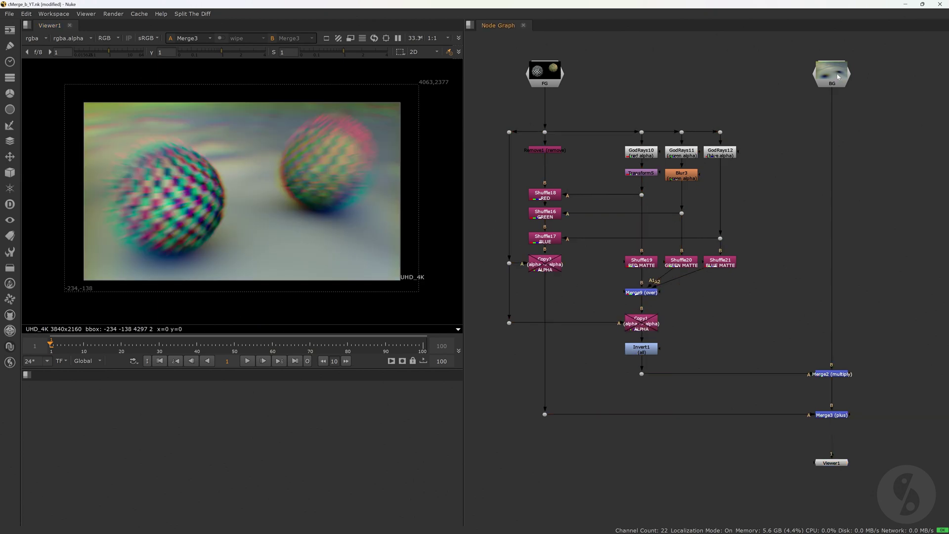
{"action": "key", "text": "1"}
{"action": "key", "text": "a"}
{"action": "key", "text": "a"}
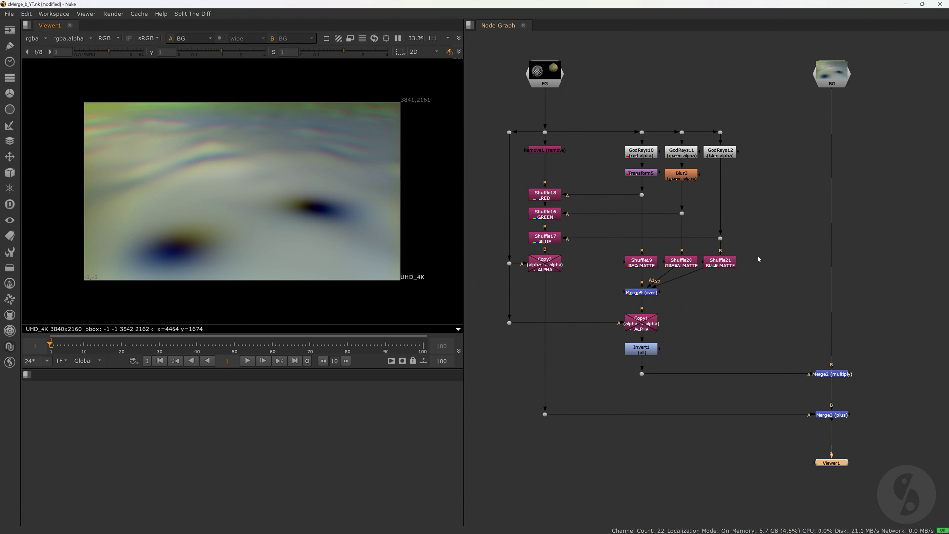
- View the result of Merge3 (plus) again
{"action": "left_click", "coordinate": [797, 259]}
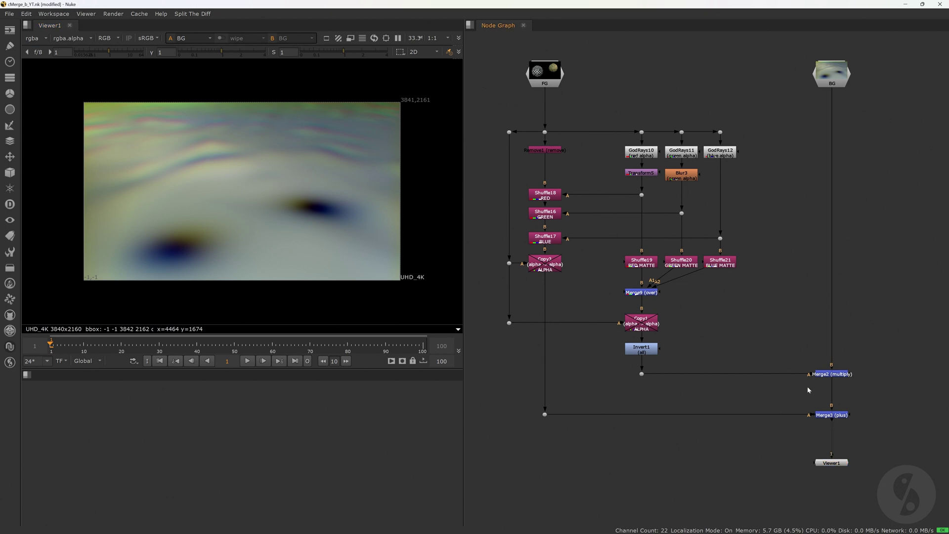
{"action": "left_click", "coordinate": [835, 414]}
{"action": "key", "text": "1"}
{"action": "left_click", "coordinate": [889, 420]}
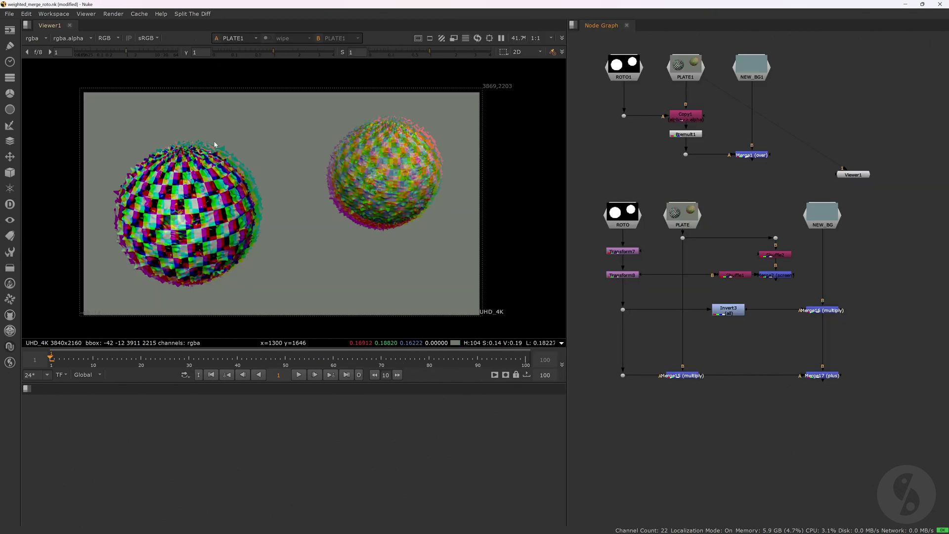
- Examine PLATE1's red, green and blue channels separately, and return to full colour
{"action": "key", "text": "r"}
{"action": "key", "text": "g"}
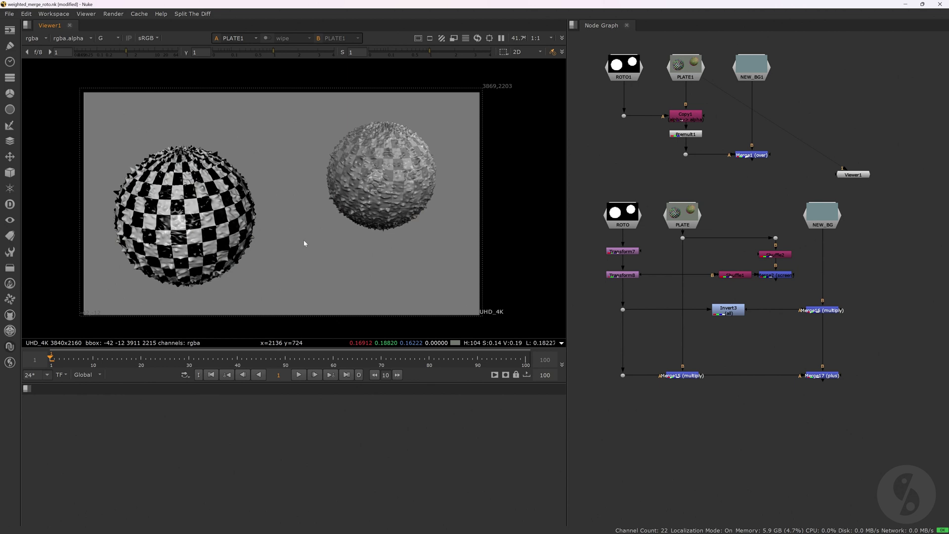
{"action": "key", "text": "b"}
{"action": "key", "text": "b"}
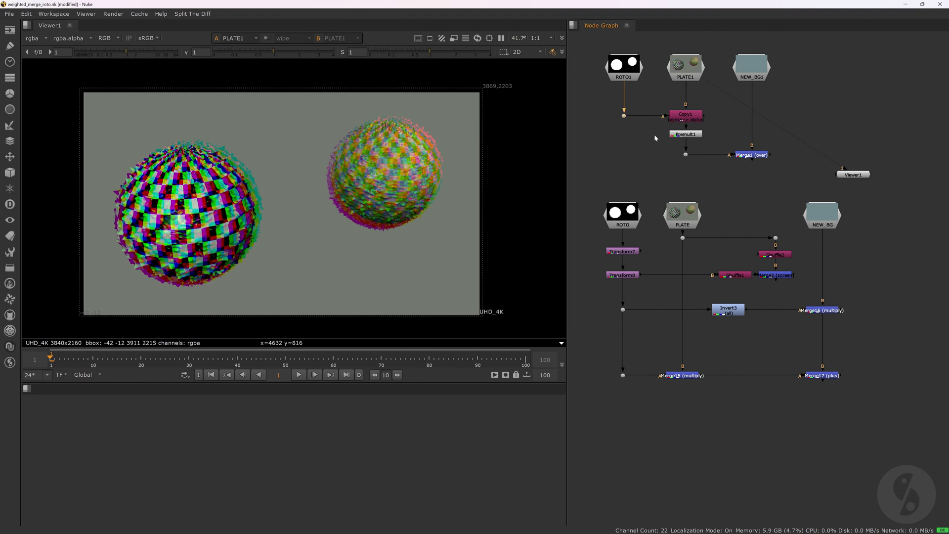
- View the ROTO1 matte and compare the Premult1 result with the original PLATE1
{"action": "key", "text": "1"}
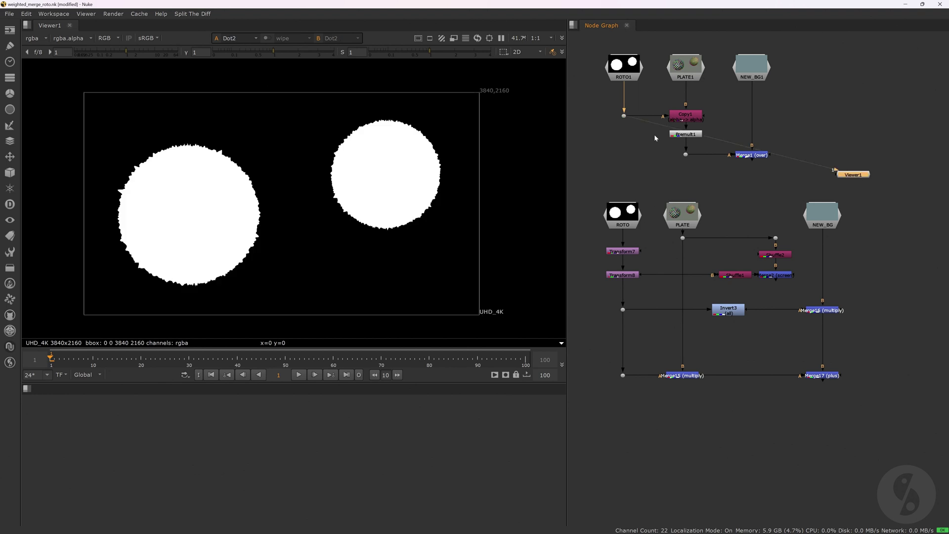
{"action": "left_click_drag", "start_coordinate": [636, 126], "coordinate": [716, 150]}
{"action": "key", "text": "1"}
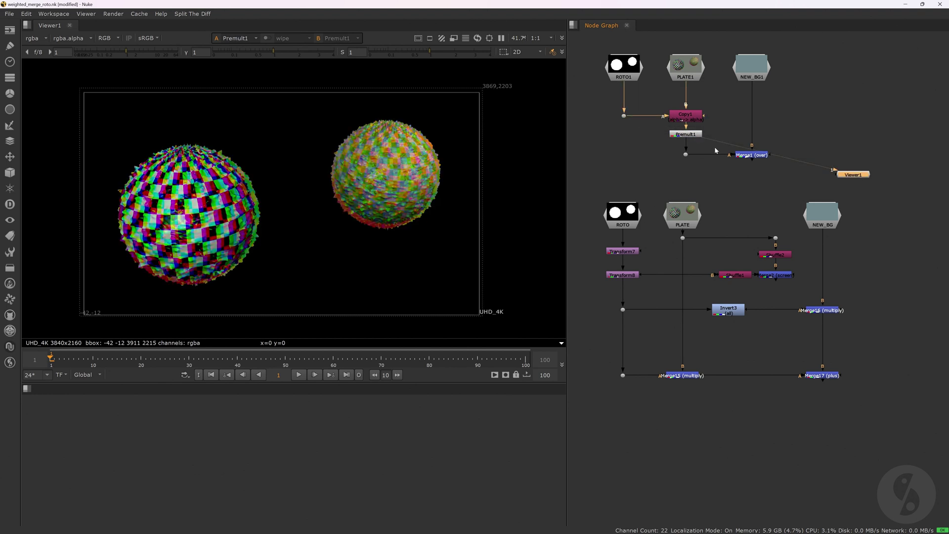
{"action": "left_click", "coordinate": [688, 72]}
{"action": "key", "text": "2"}
{"action": "key", "text": "1"}
{"action": "key", "text": "2"}
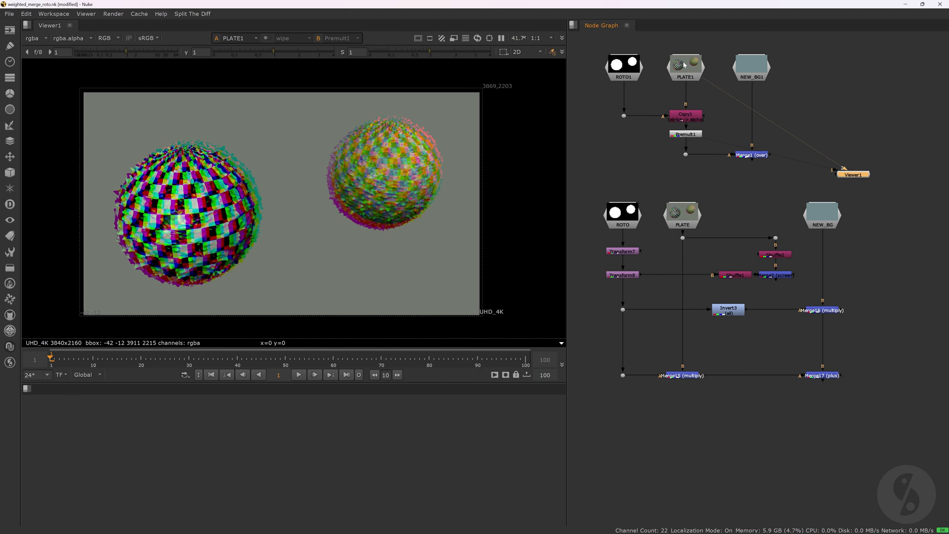
{"action": "key", "text": "1"}
- View Merge1 (over) and compare its edges repeatedly with the original PLATE1
{"action": "left_click_drag", "start_coordinate": [722, 130], "coordinate": [779, 172]}
{"action": "key", "text": "1"}
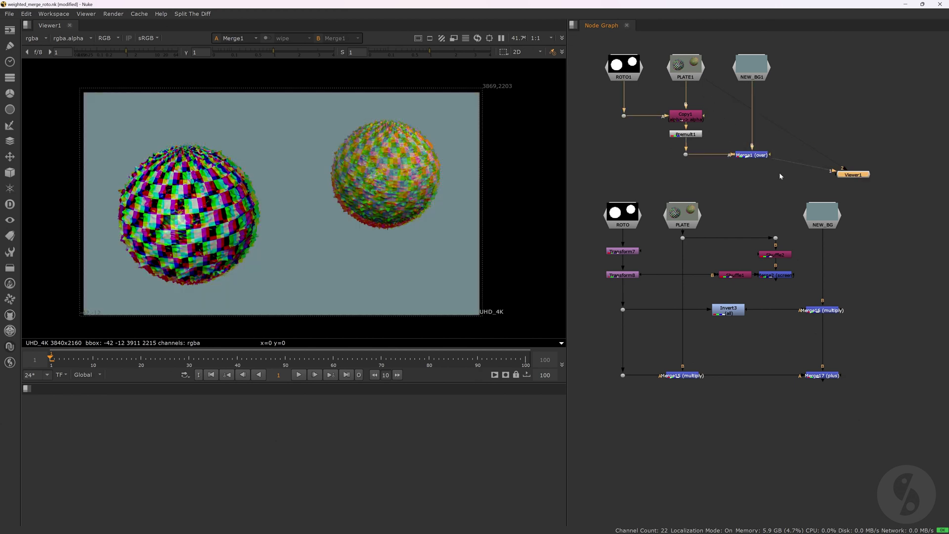
{"action": "key", "text": "2"}
{"action": "key", "text": "1"}
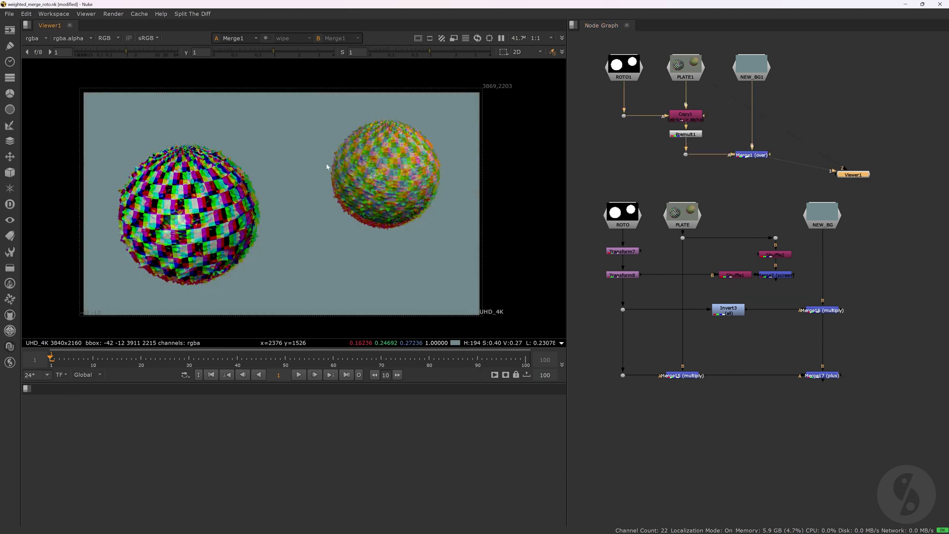
{"action": "key", "text": "2"}
{"action": "key", "text": "1"}
{"action": "key", "text": "2"}
{"action": "key", "text": "1"}
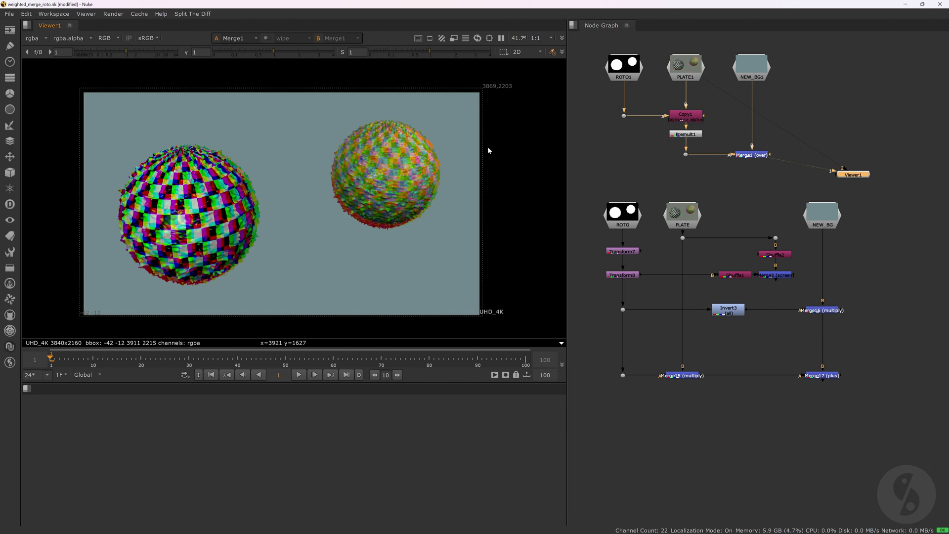
- Disconnect the viewer, move it below the lower node tree, and view the dot under PLATE
{"action": "key", "text": "ctrl+d"}
{"action": "left_click_drag", "start_coordinate": [852, 175], "coordinate": [766, 437]}
{"action": "left_click", "coordinate": [764, 380]}
{"action": "left_click_drag", "start_coordinate": [698, 246], "coordinate": [699, 247]}
{"action": "key", "text": "1"}
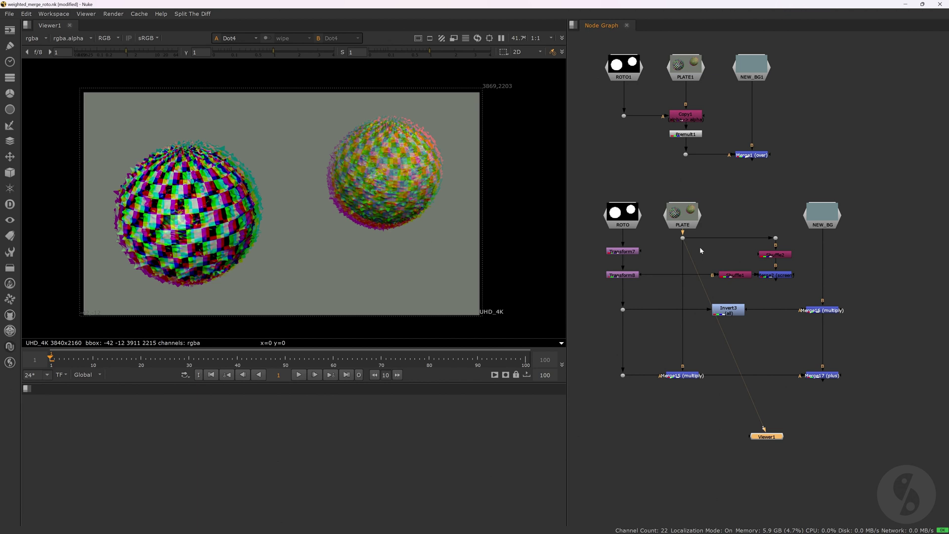
- Check the channel routing in Shuffle2 and Shuffle1, and view their combination at Merge2 (screen)
{"action": "double_click", "coordinate": [776, 255]}
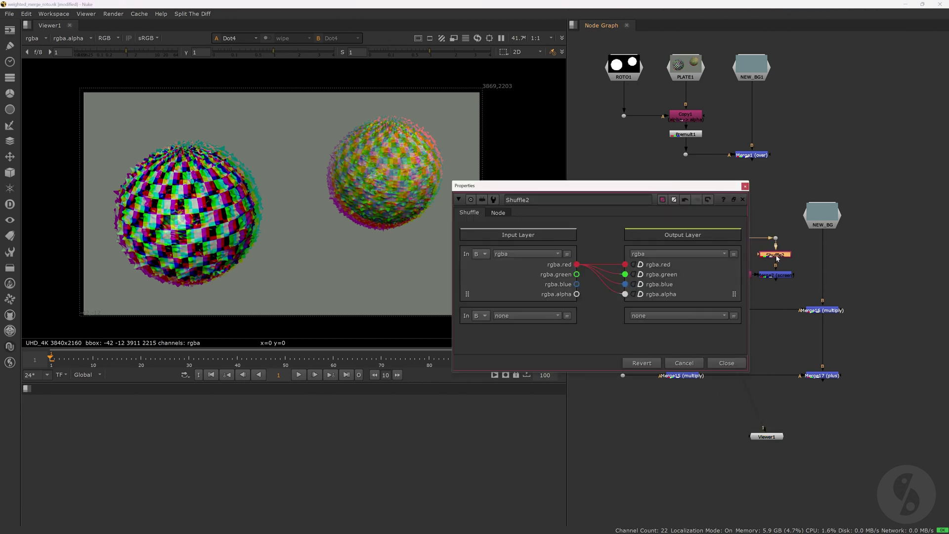
{"action": "left_click", "coordinate": [745, 187]}
{"action": "double_click", "coordinate": [738, 275]}
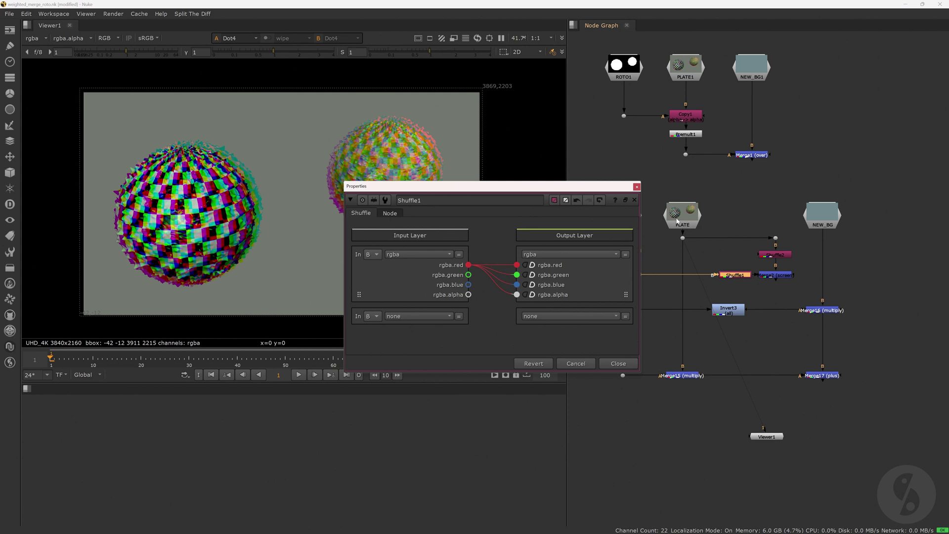
{"action": "left_click", "coordinate": [637, 186]}
{"action": "left_click", "coordinate": [769, 275]}
{"action": "key", "text": "1"}
{"action": "left_click", "coordinate": [652, 265]}
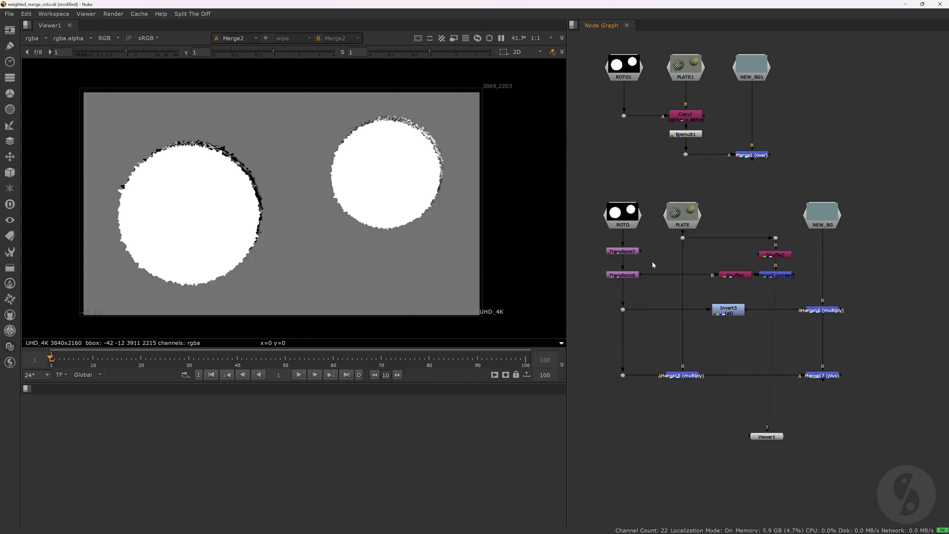
- Align the red matte with the plate by setting Transform7's translate to x 28, y 42
{"action": "double_click", "coordinate": [622, 251]}
{"action": "left_click_drag", "start_coordinate": [447, 164], "coordinate": [674, 173]}
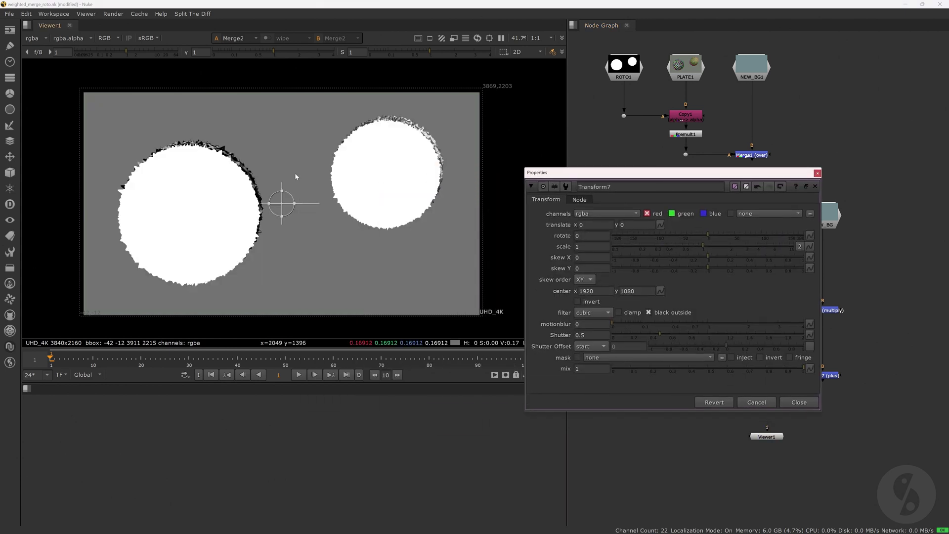
{"action": "left_click_drag", "start_coordinate": [282, 203], "coordinate": [287, 197]}
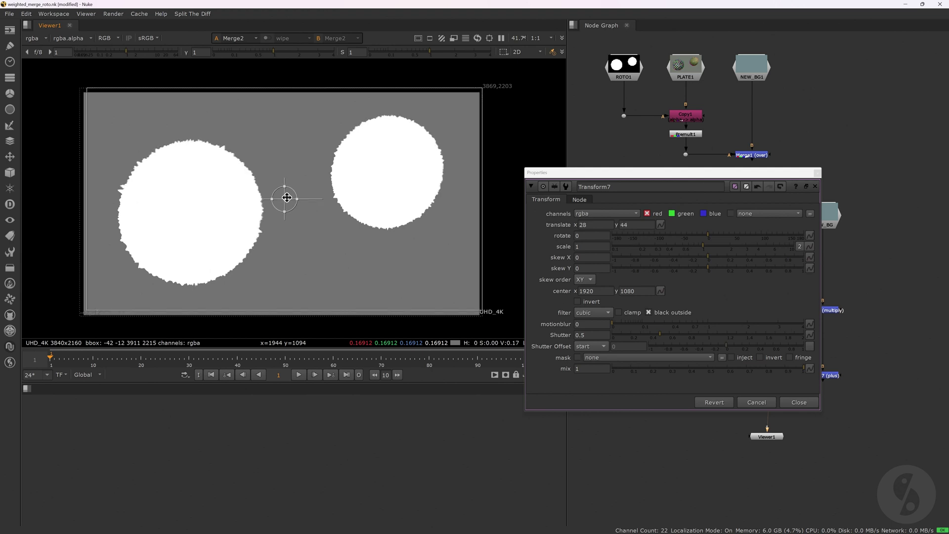
{"action": "left_click", "coordinate": [799, 402]}
- Route the rgba.green input to the output in both Shuffle2 and Shuffle1
{"action": "double_click", "coordinate": [774, 254]}
{"action": "key", "text": "1"}
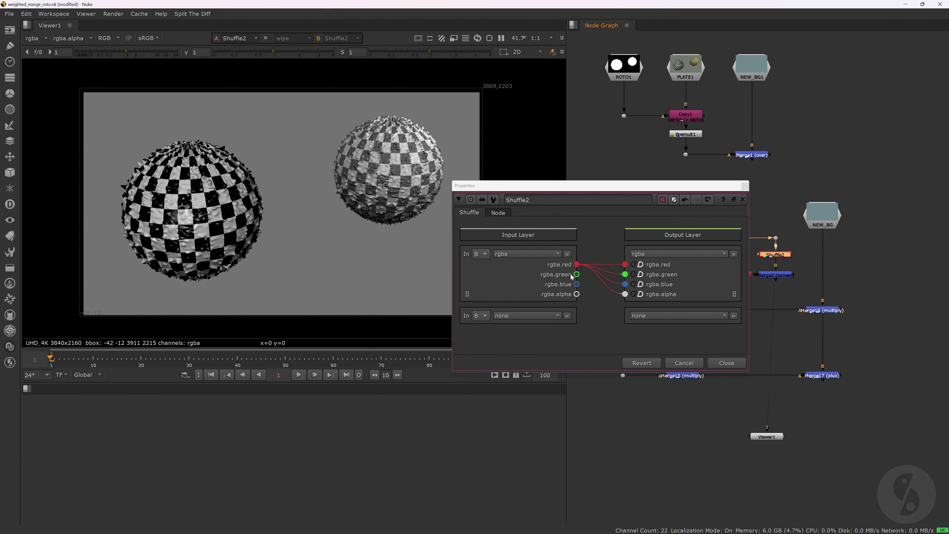
{"action": "left_click_drag", "start_coordinate": [577, 275], "coordinate": [625, 265], "text": "ctrl"}
{"action": "left_click", "coordinate": [745, 187]}
{"action": "double_click", "coordinate": [722, 276]}
{"action": "left_click_drag", "start_coordinate": [468, 274], "coordinate": [517, 265], "text": "ctrl"}
{"action": "left_click", "coordinate": [637, 186]}
- View Merge2 and align the green matte by setting Transform8's translate to x -42, y -12
{"action": "left_click", "coordinate": [775, 275]}
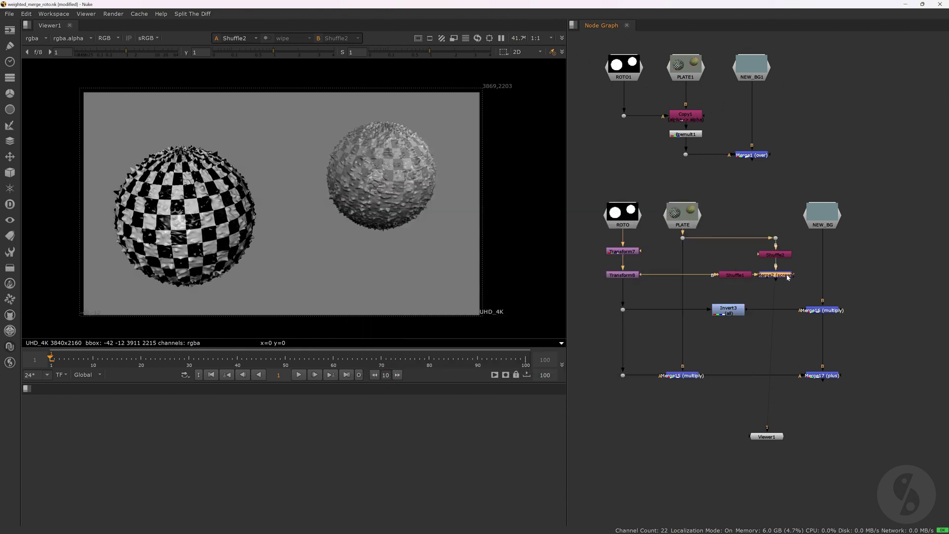
{"action": "key", "text": "1"}
{"action": "double_click", "coordinate": [629, 276]}
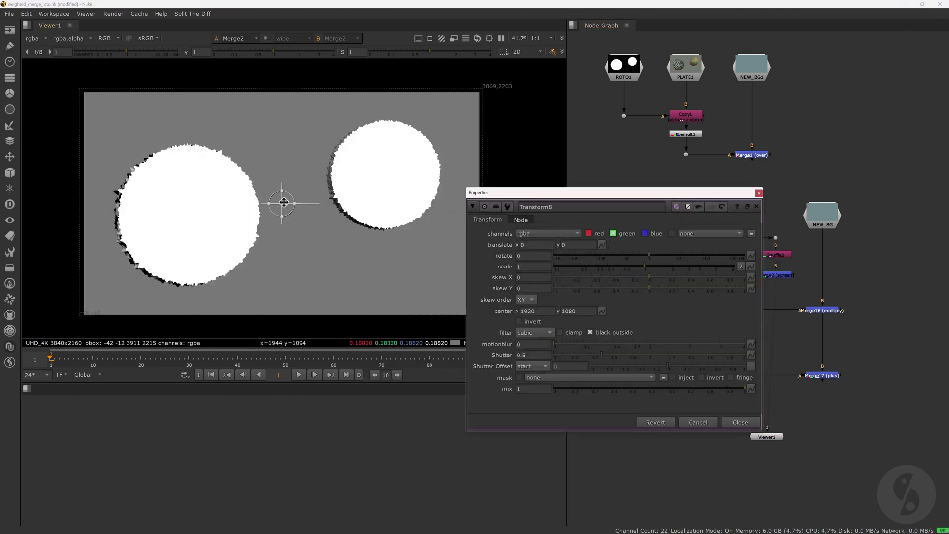
{"action": "left_click_drag", "start_coordinate": [282, 204], "coordinate": [278, 204]}
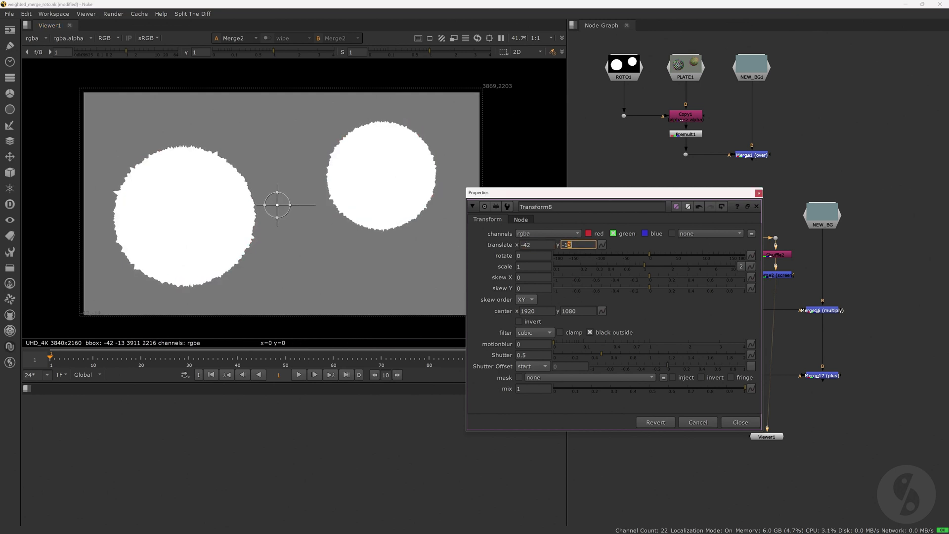
{"action": "key", "text": "Up"}
{"action": "left_click", "coordinate": [734, 422]}
{"action": "left_click", "coordinate": [746, 348]}
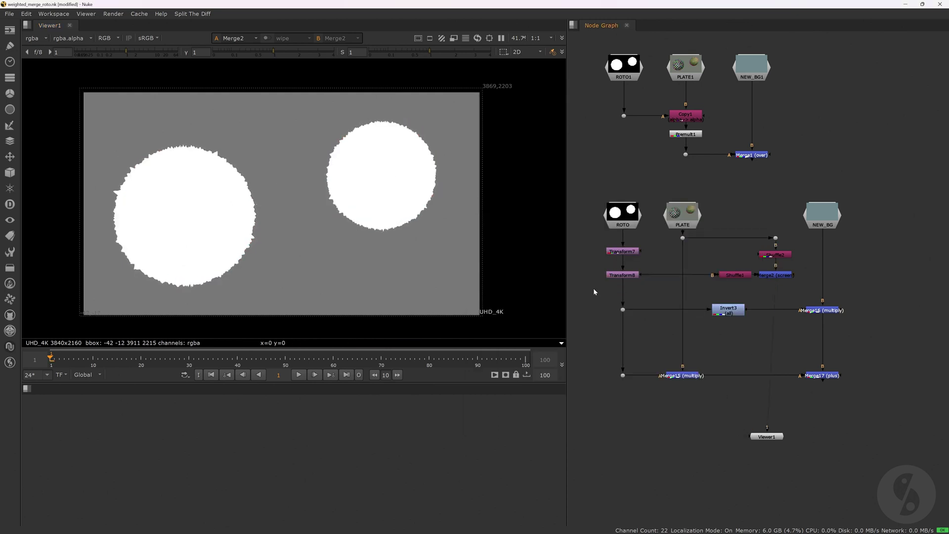
- View the offset matte at the dot above Invert3's branch, and compare it with PLATE
{"action": "left_click", "coordinate": [623, 309]}
{"action": "key", "text": "1"}
{"action": "left_click", "coordinate": [682, 213]}
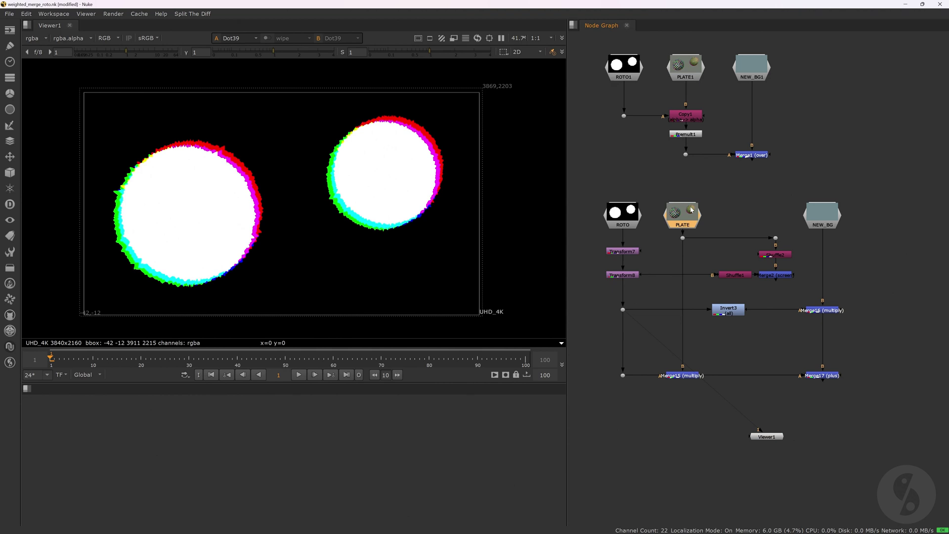
{"action": "key", "text": "2"}
{"action": "key", "text": "1"}
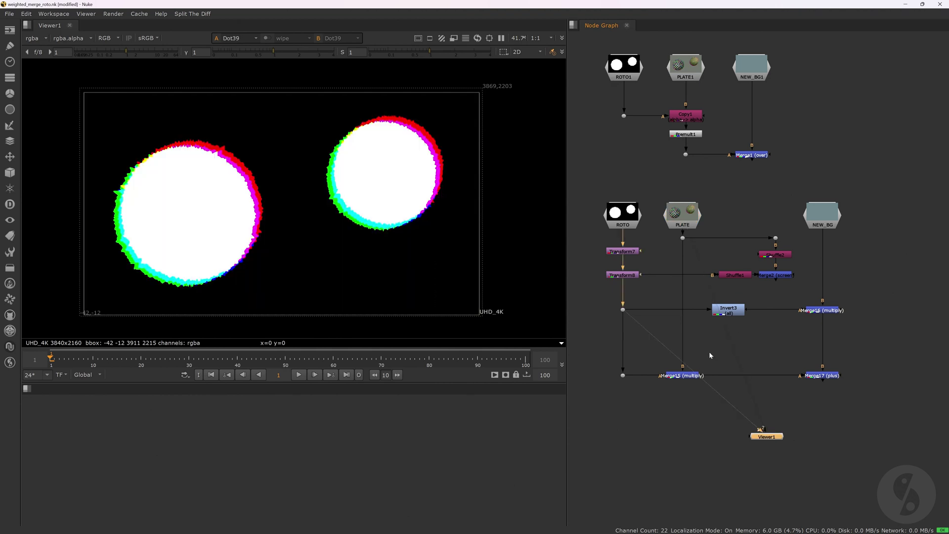
- View the multiplied plate at Merge15 (multiply), and the rebuilt composite at Merge17 (plus)
{"action": "left_click_drag", "start_coordinate": [649, 356], "coordinate": [713, 409]}
{"action": "key", "text": "1"}
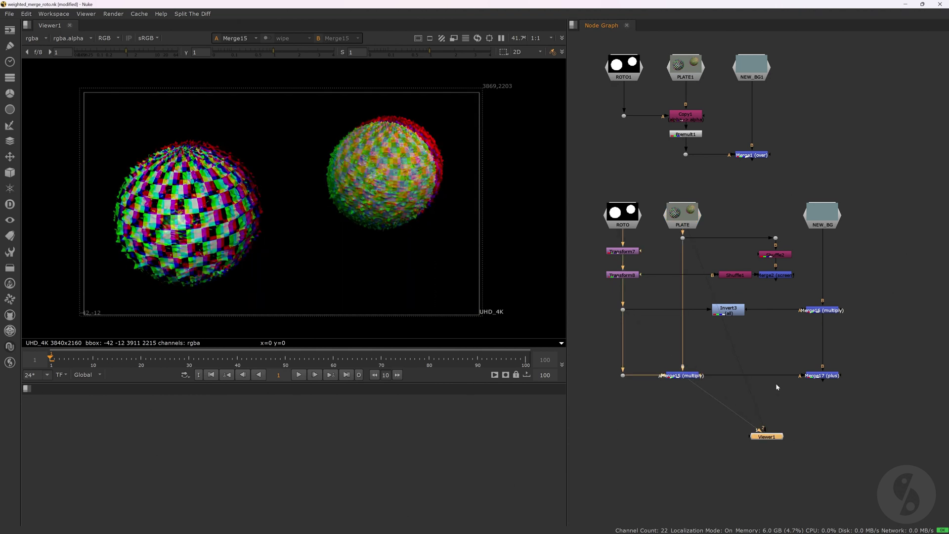
{"action": "left_click_drag", "start_coordinate": [785, 346], "coordinate": [862, 408]}
{"action": "key", "text": "1"}
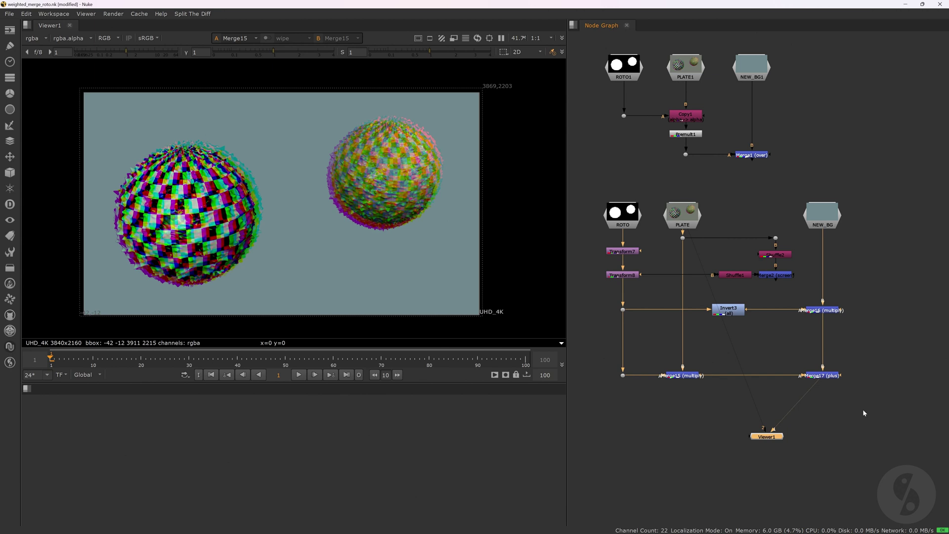